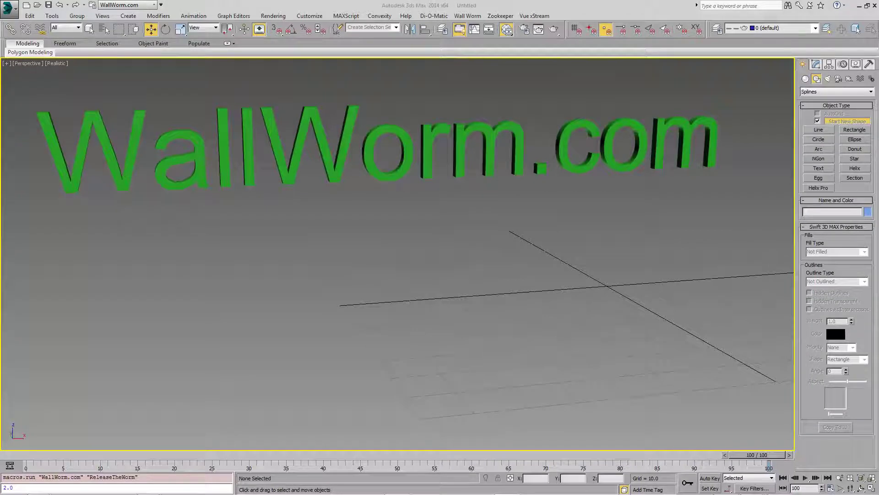
Launch the SMD and QC Importer from Wall Worm > Wall Worm Importers.
click(468, 15)
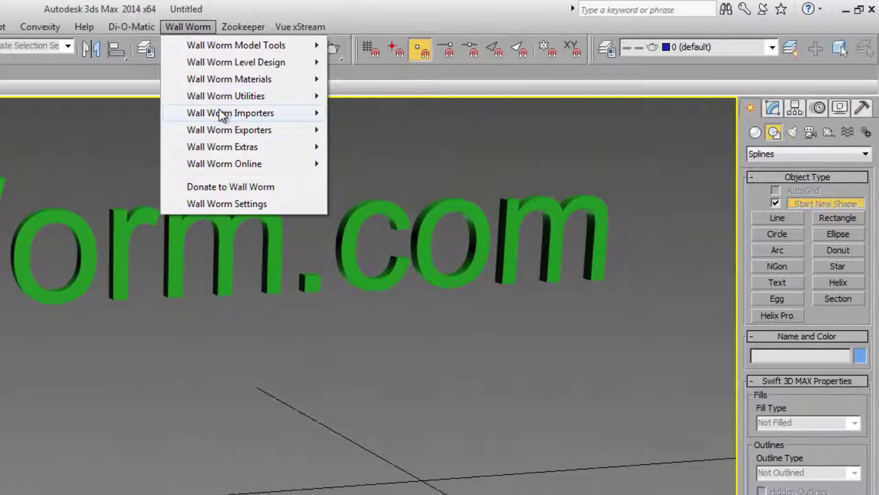
mouse_move(221, 114)
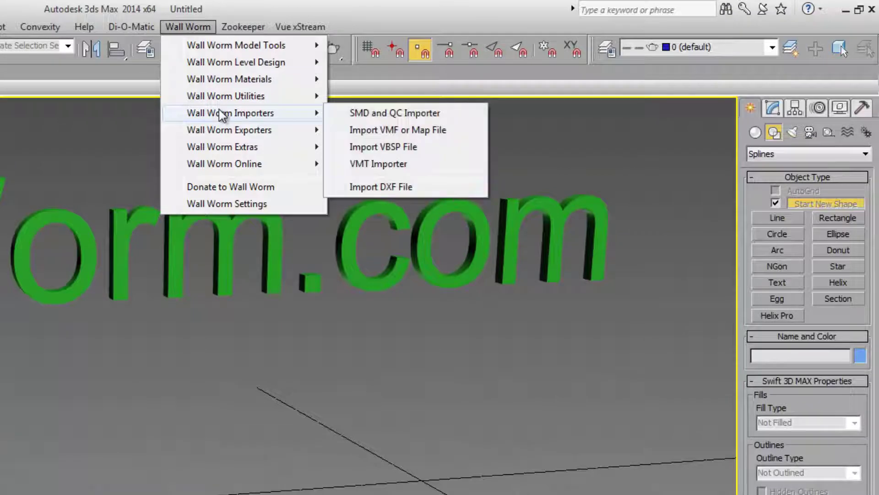
click(409, 114)
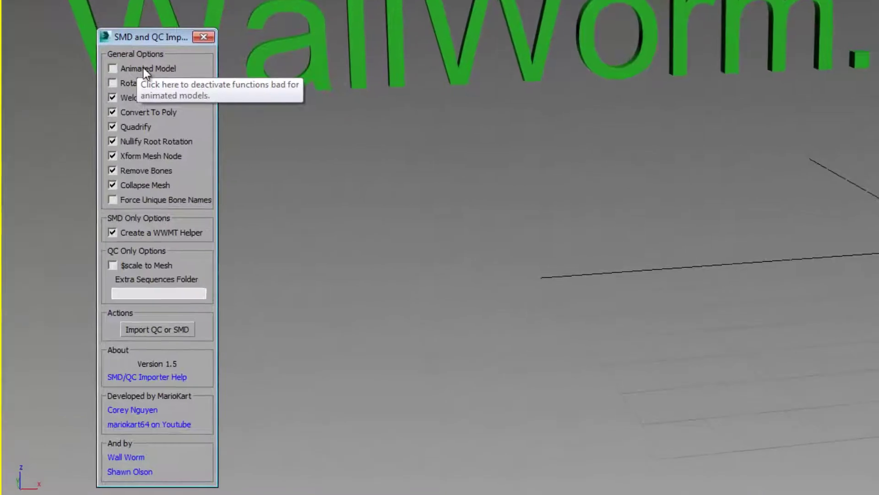
Enable Animated Model in the importer and move into the empty Extra Sequences Folder field.
click(143, 68)
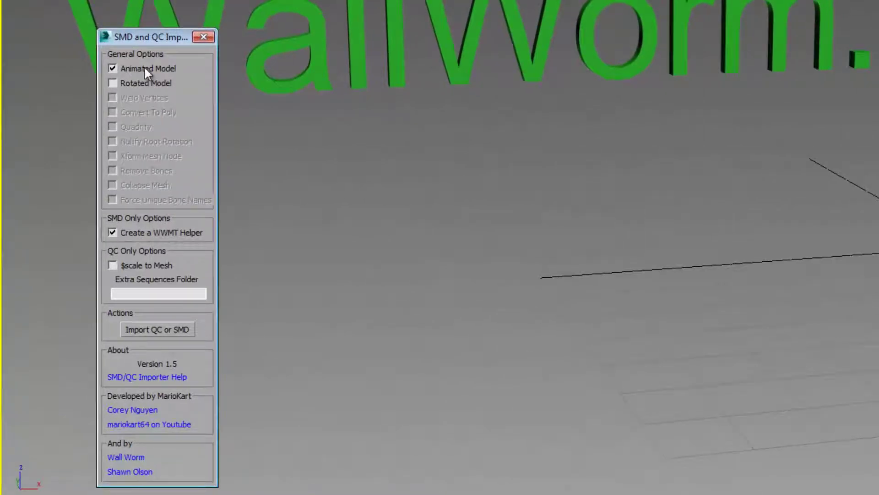
click(584, 403)
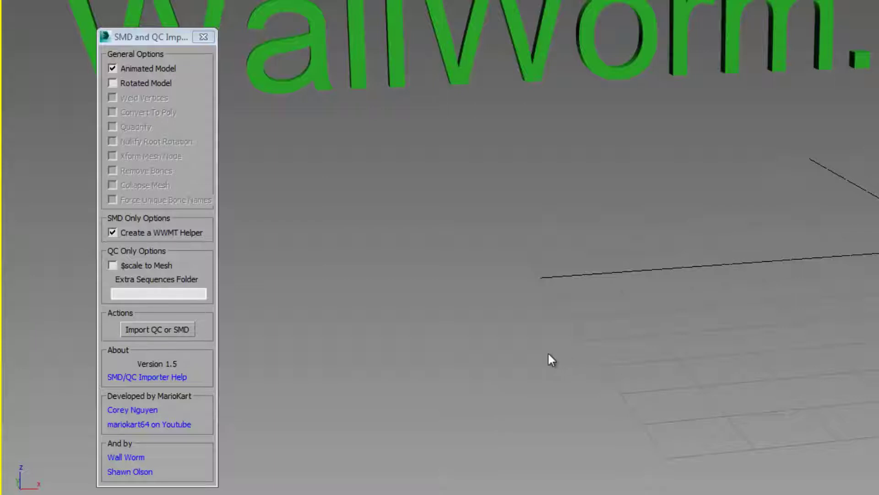
click(149, 292)
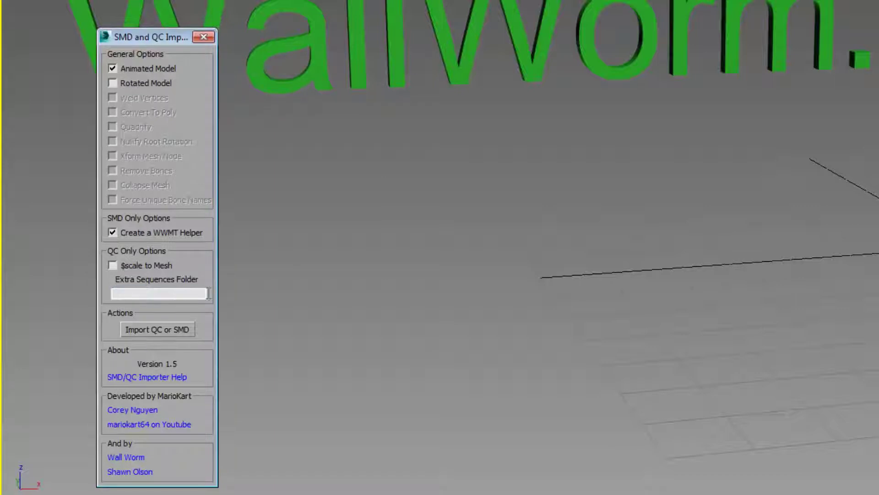
Paste the cstrike modelsrc\animation path as Extra Sequences Folder and compare it with Explorer.
key(ctrl+v)
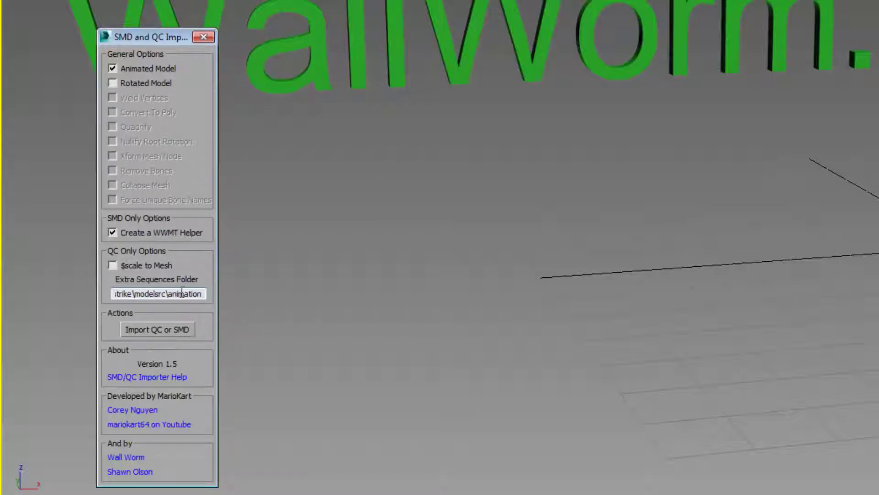
drag(204, 293, 169, 295)
key(alt+Tab)
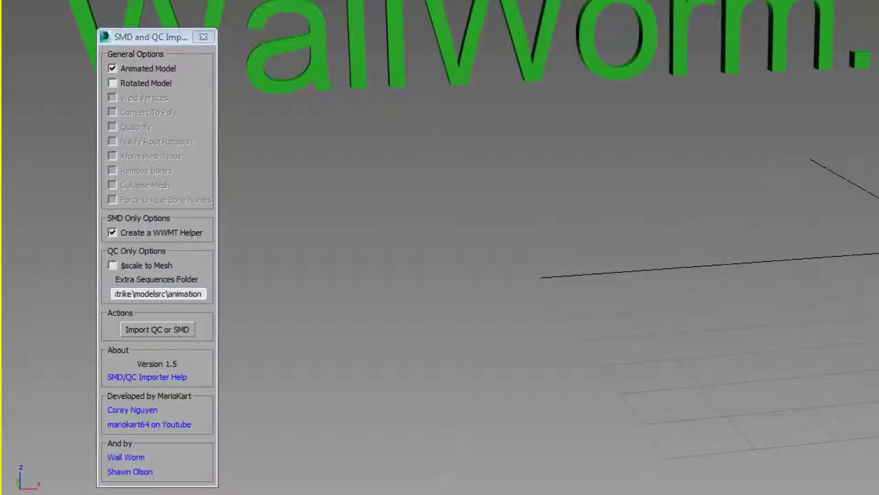
drag(878, 1, 737, 1)
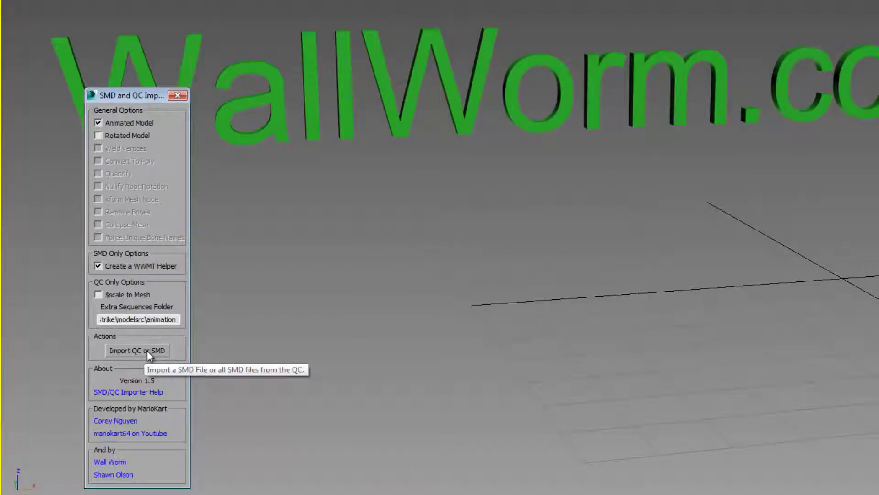
Import Male_06a_sdk.qc with the file type kept as QC File.
click(147, 351)
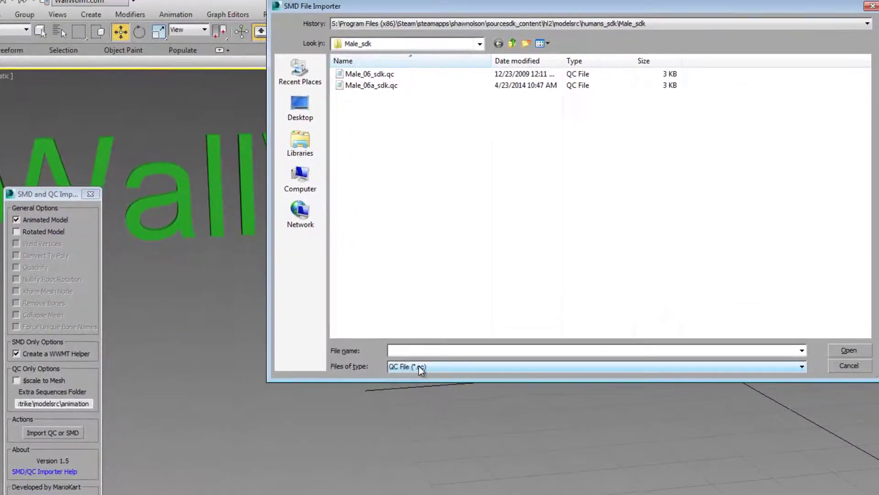
click(419, 366)
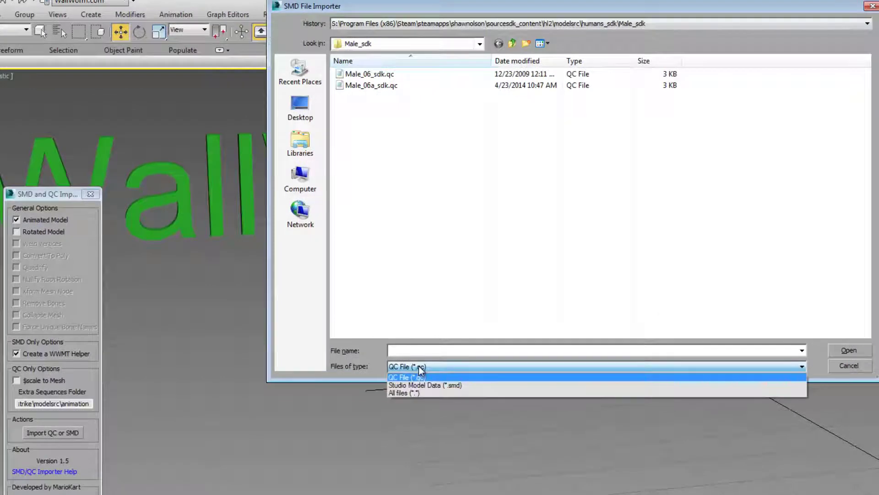
click(419, 367)
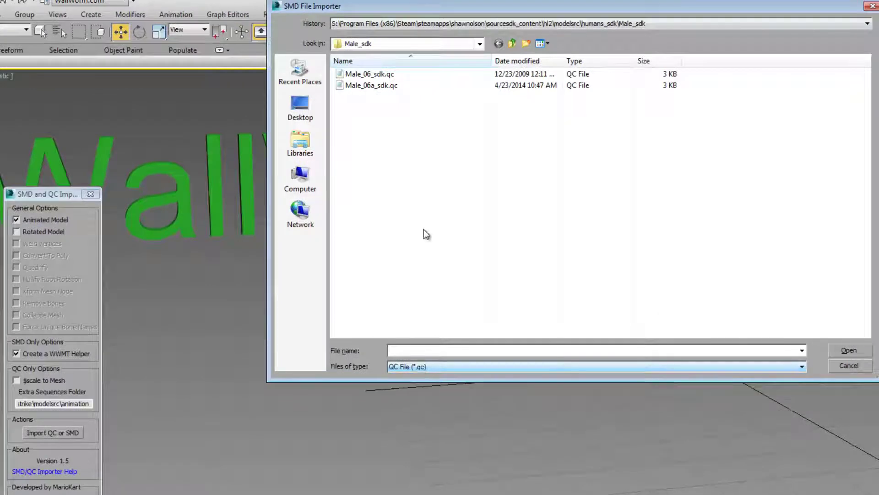
click(372, 86)
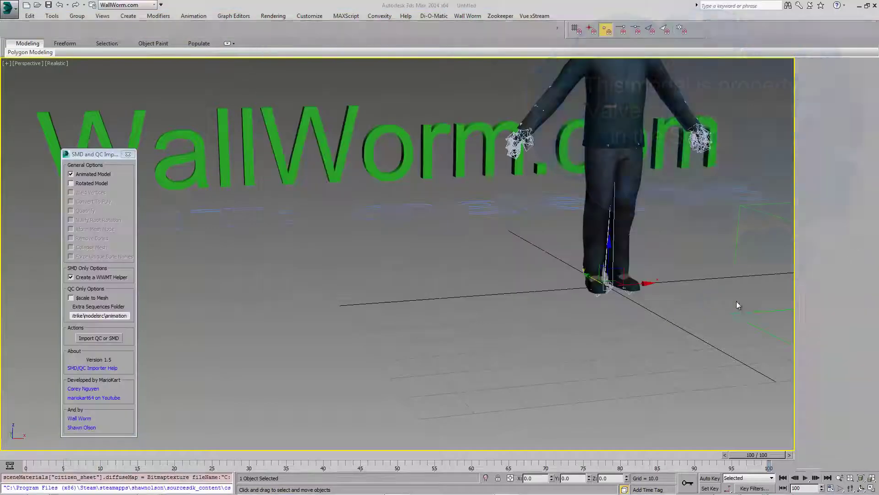
Frame the imported character in the viewport and close the SMD and QC importer.
middle_drag(641, 301, 564, 324)
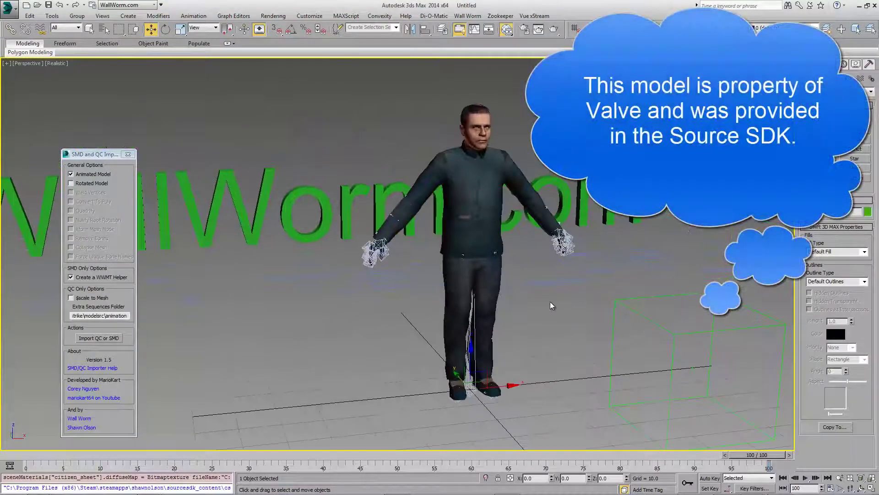
scroll(551, 299, down, 5)
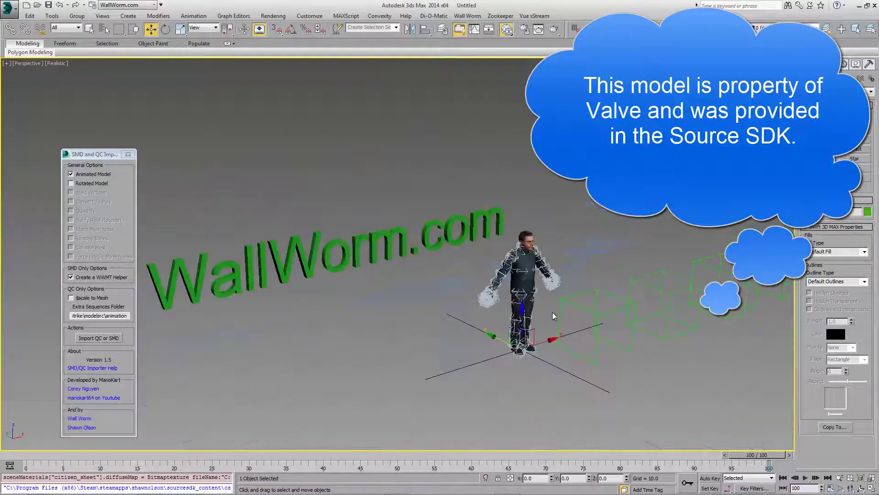
middle_drag(553, 316, 556, 290)
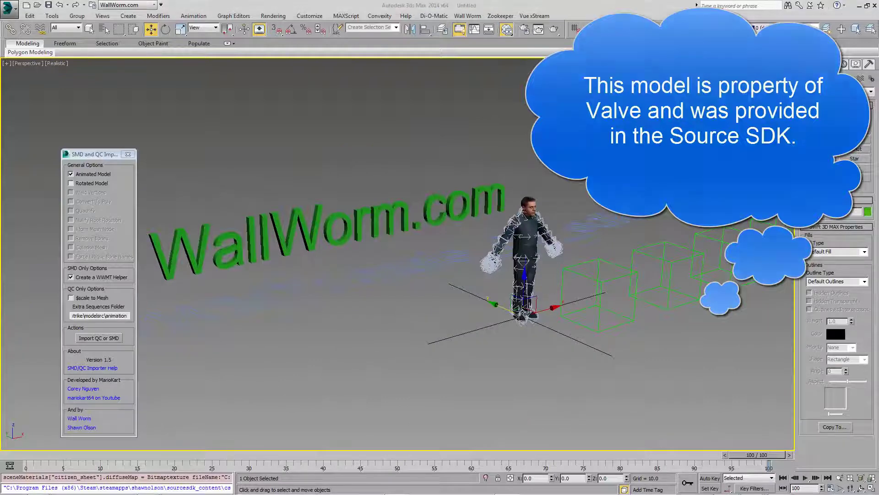
click(127, 155)
Open Wall Worm Model Tools and pick the character's male_06_sdk WWMT helper.
click(476, 16)
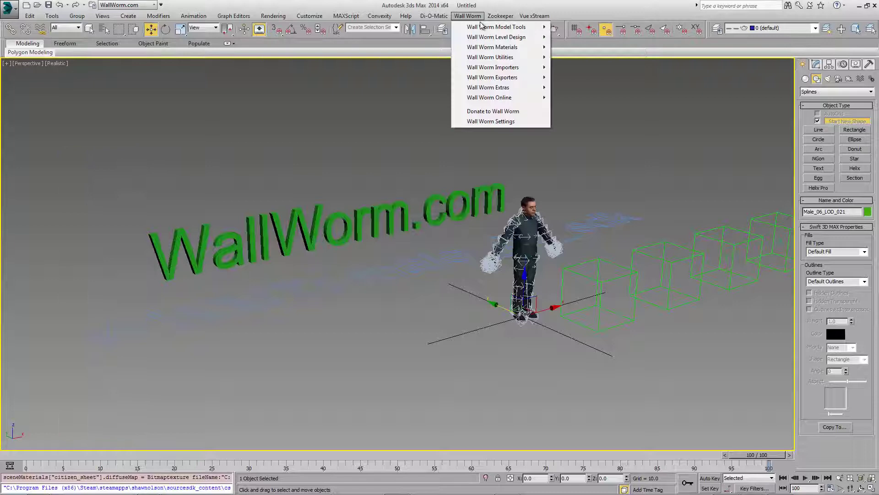
mouse_move(496, 27)
click(601, 28)
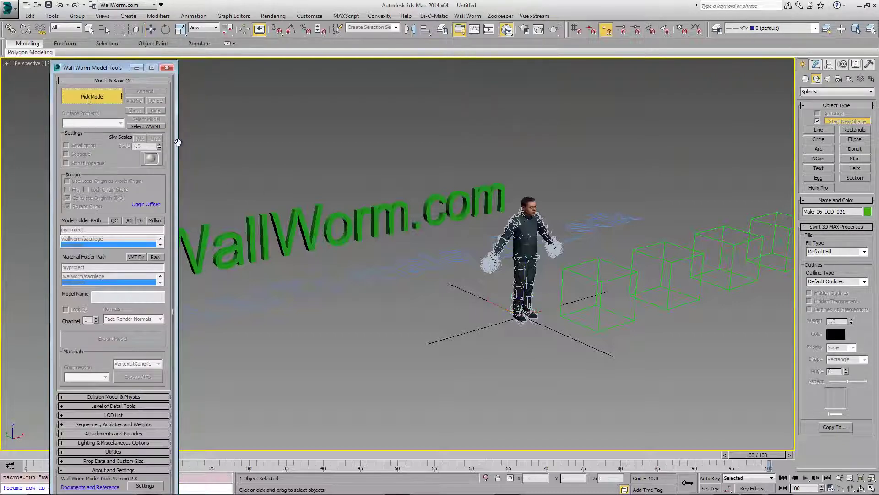
click(402, 272)
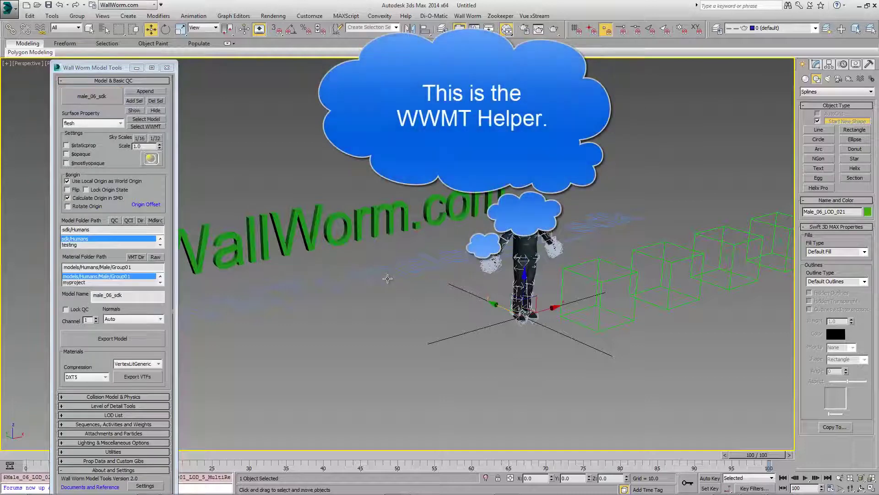
middle_drag(403, 271, 482, 271)
scroll(471, 282, up, 2)
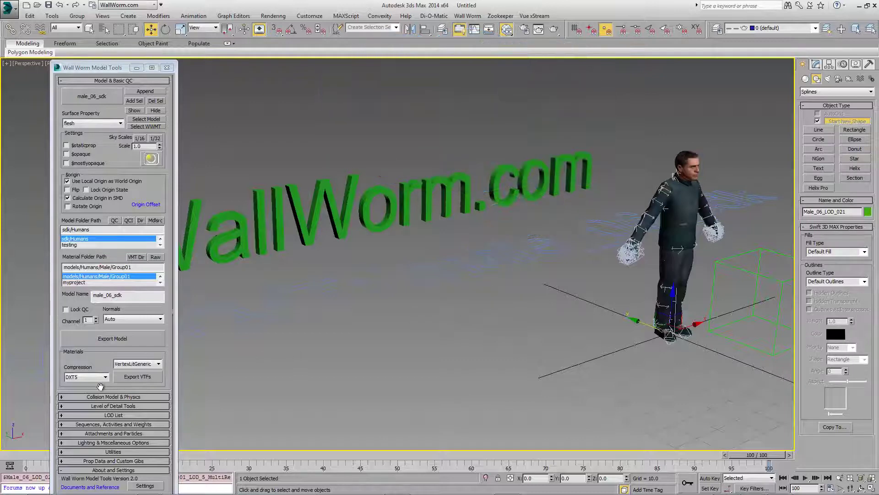
scroll(100, 387, down, 1)
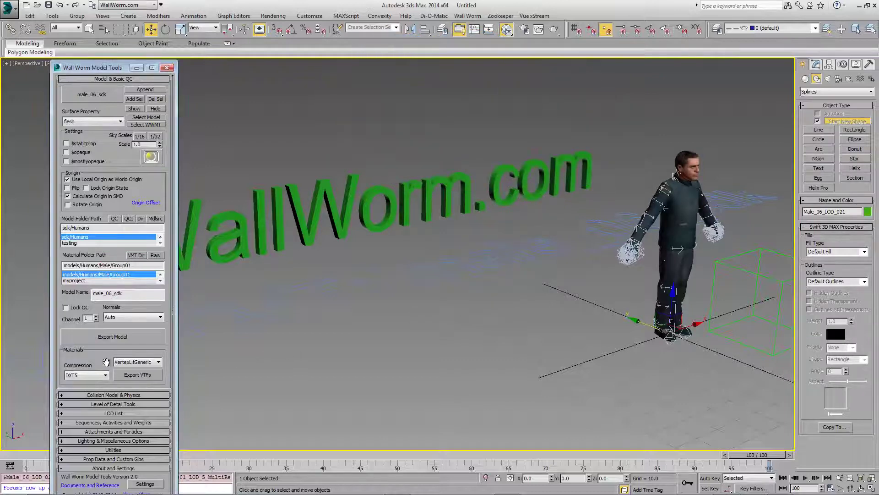
Expand Sequences, Activities and Weights and select Run_9aims_M4 (frames 1555–1564).
click(83, 422)
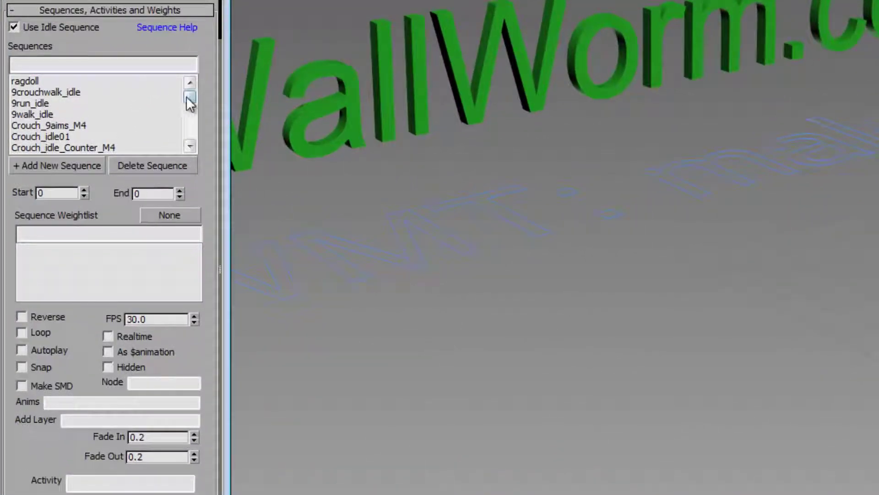
drag(188, 97, 190, 118)
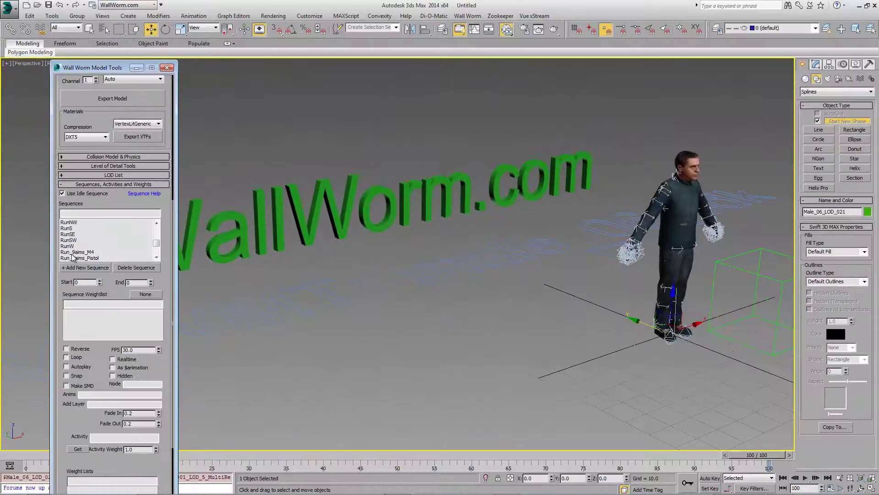
click(53, 183)
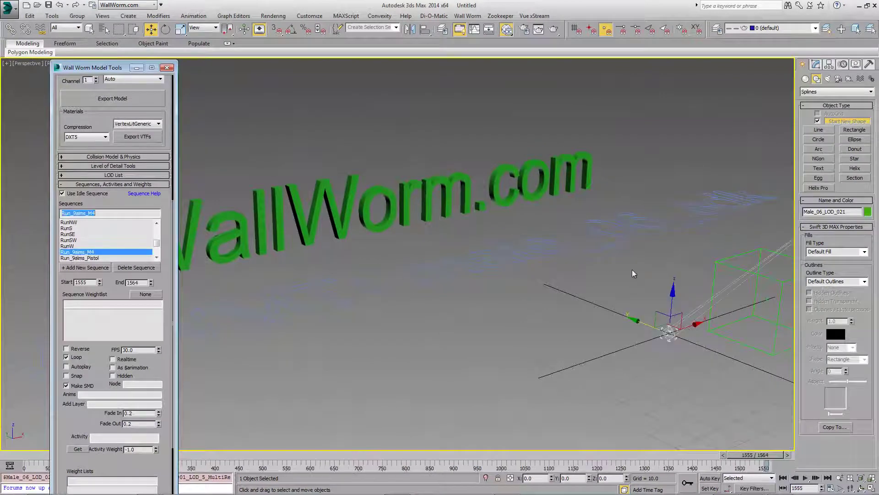
Play and stop the Run_9aims_M4 animation while orbiting around the character.
middle_drag(632, 272, 588, 283)
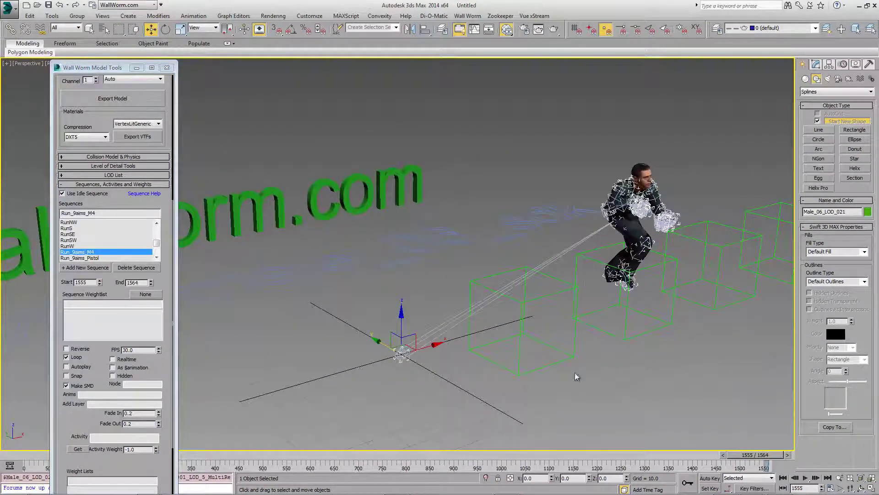
click(789, 455)
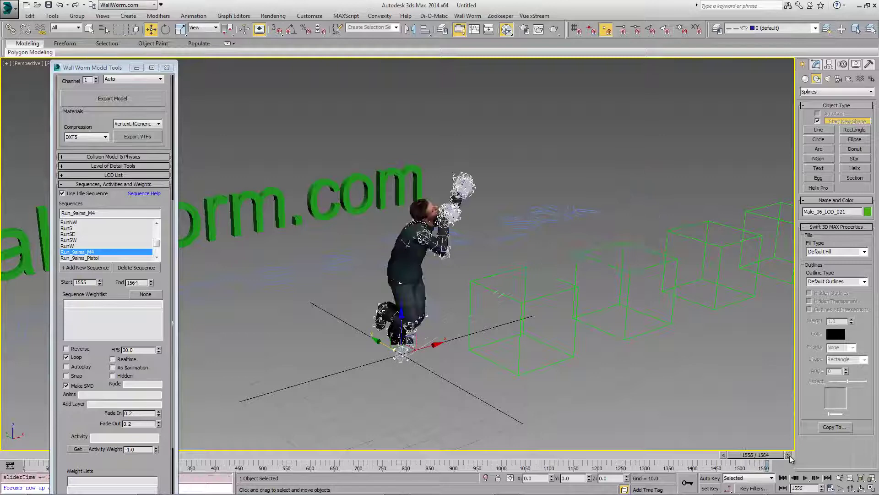
alt+middle_drag(515, 325, 453, 320)
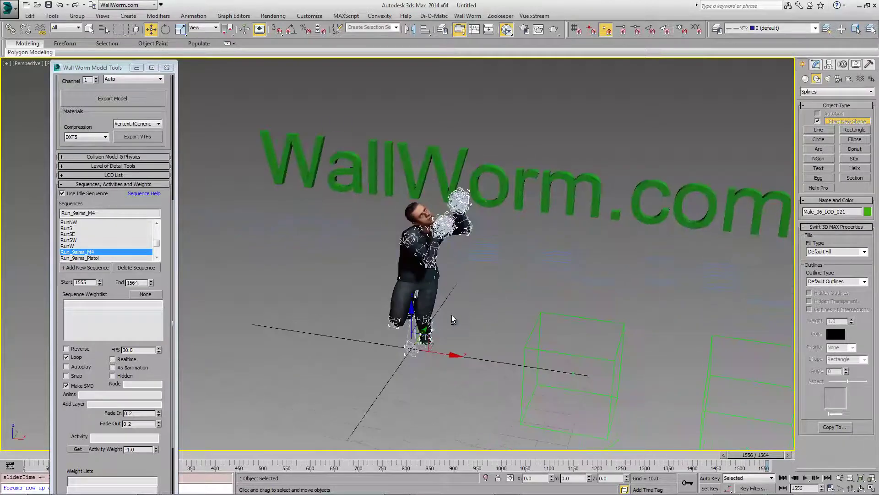
click(805, 478)
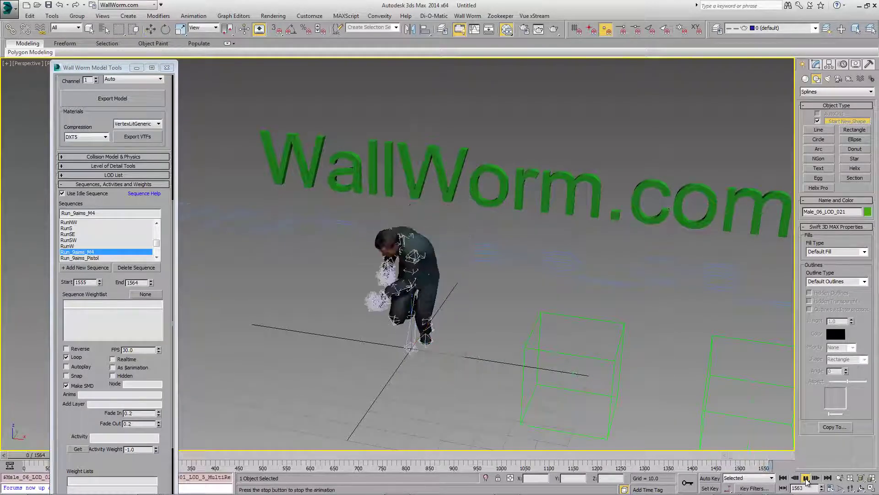
click(806, 478)
alt+middle_drag(456, 378, 510, 302)
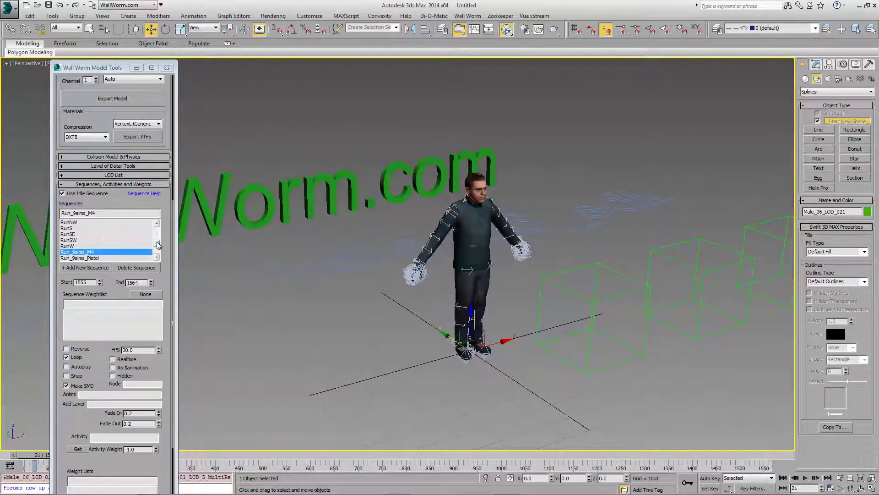
drag(157, 246, 158, 243)
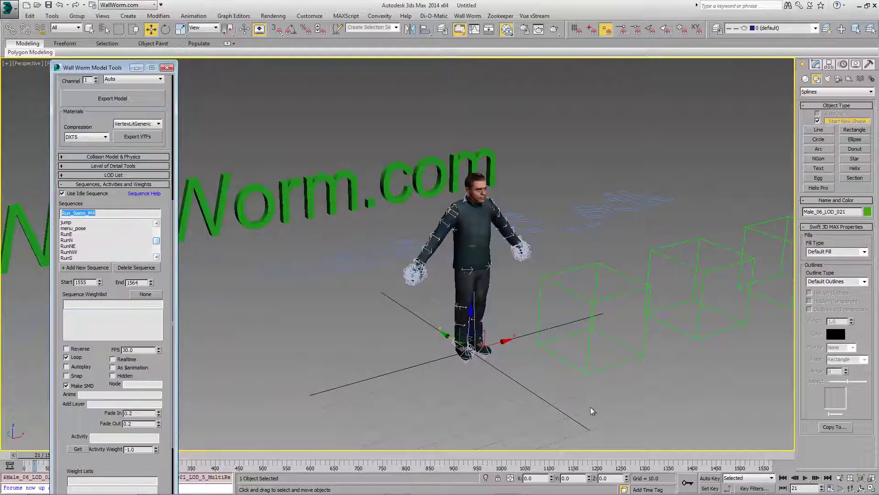
Preview the jump sequence, playing, stopping and scrubbing its timeline around the character.
click(66, 223)
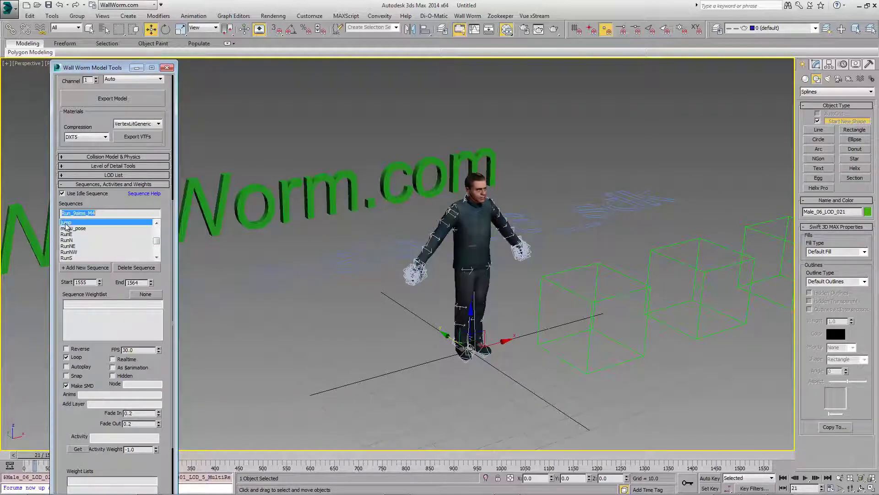
click(805, 477)
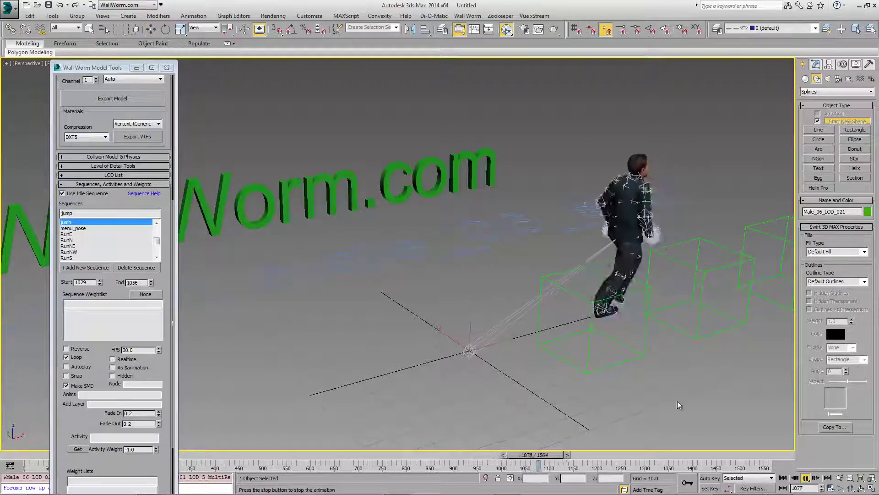
alt+middle_drag(602, 349, 522, 343)
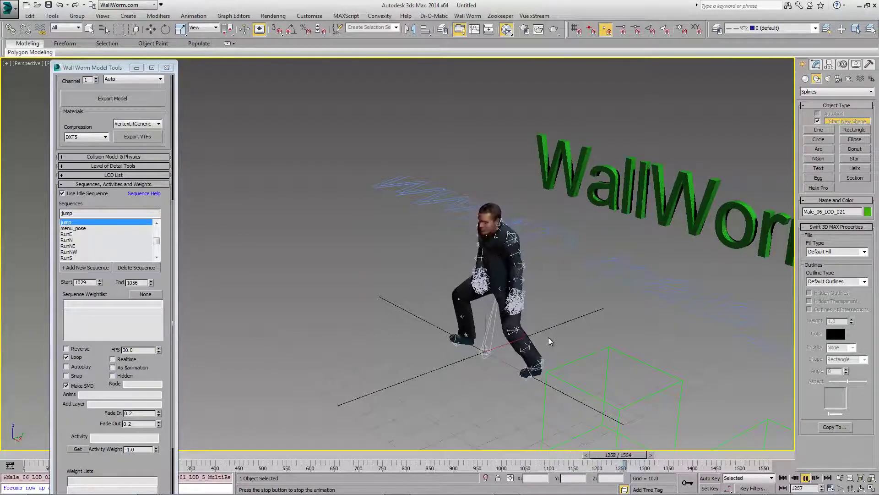
click(806, 478)
alt+middle_drag(587, 331, 611, 331)
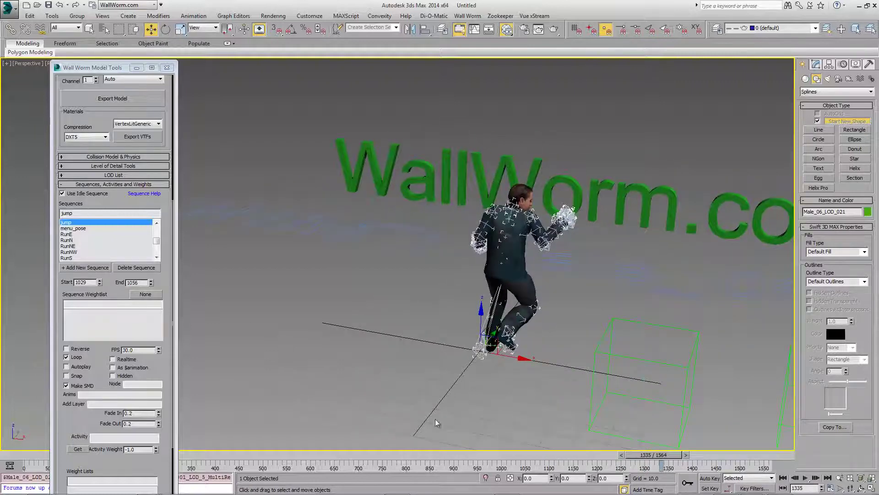
drag(661, 461, 284, 454)
key(w)
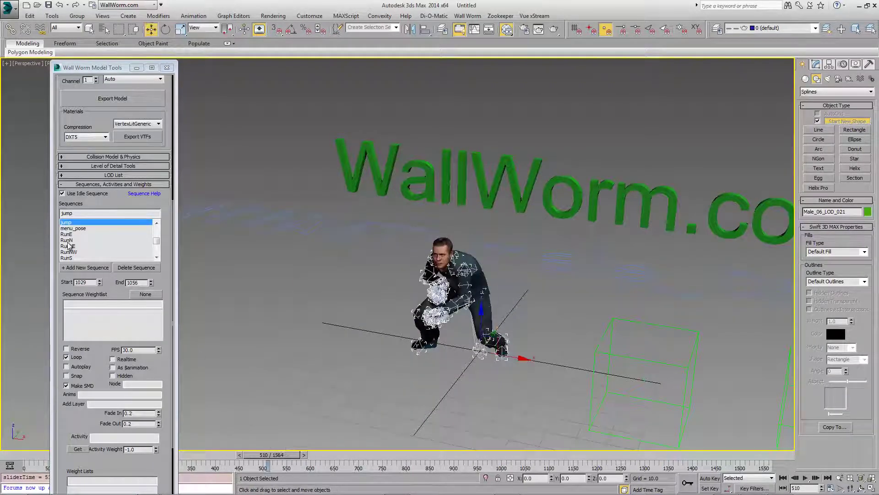
Switch through RunN and Idle_Reload_m4, then play Crouch_Walk_Counter_pistol (frames 674–699).
click(68, 240)
click(157, 223)
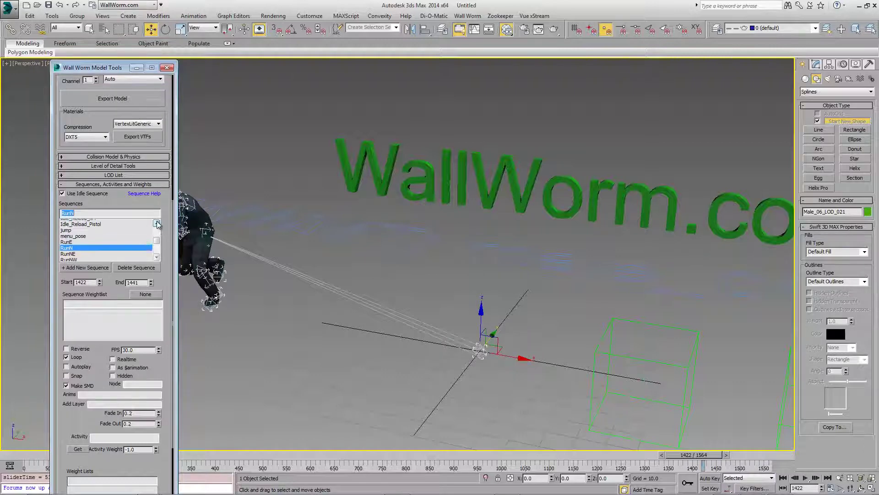
click(157, 223)
click(157, 223)
click(76, 229)
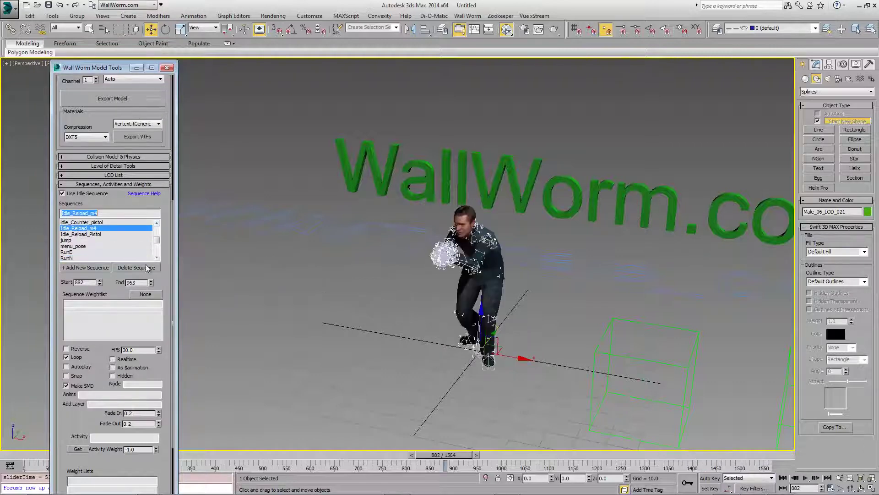
scroll(158, 239, up, 2)
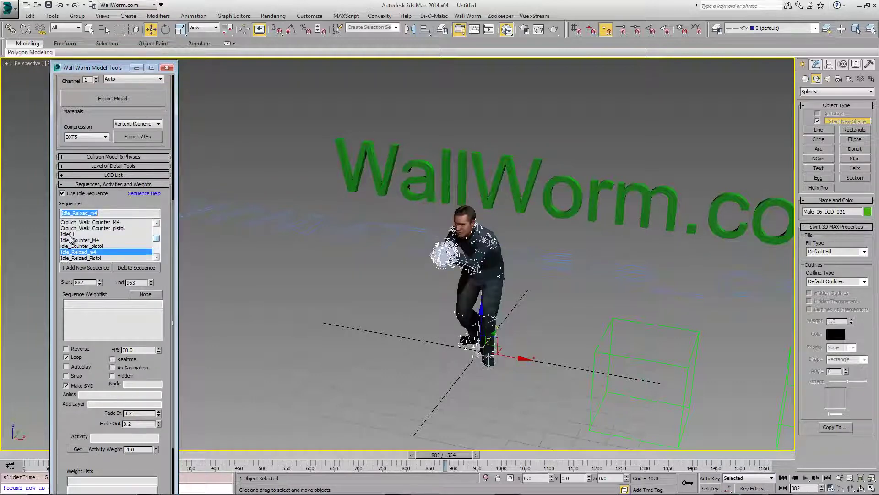
click(78, 228)
alt+middle_drag(304, 318, 351, 303)
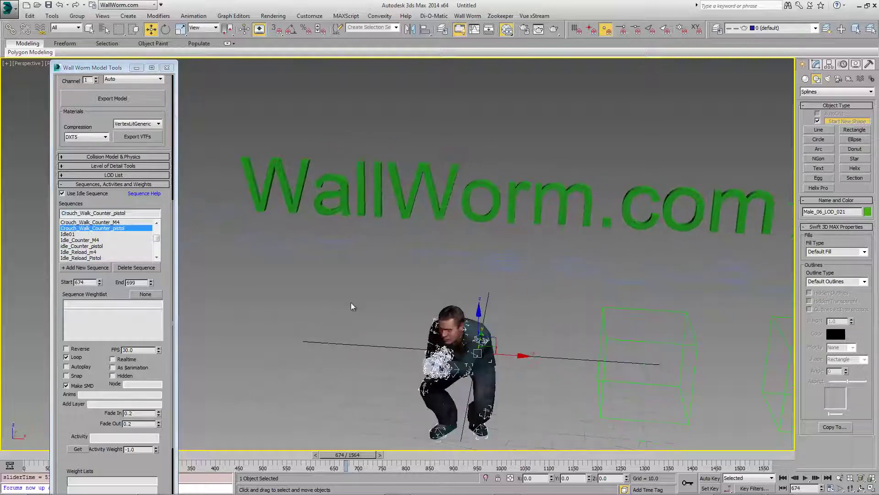
click(805, 478)
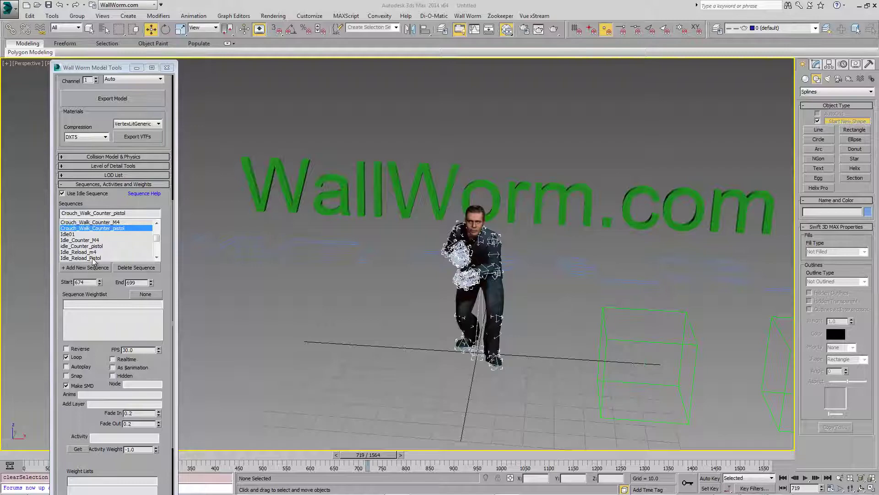
drag(158, 240, 158, 231)
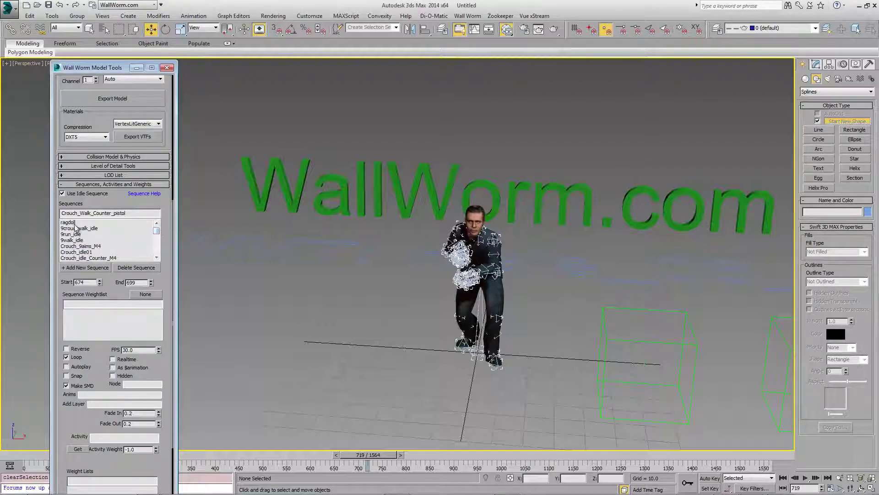
Select the ragdoll sequence and highlight its ACT_DIERAGDOLL activity name.
click(73, 223)
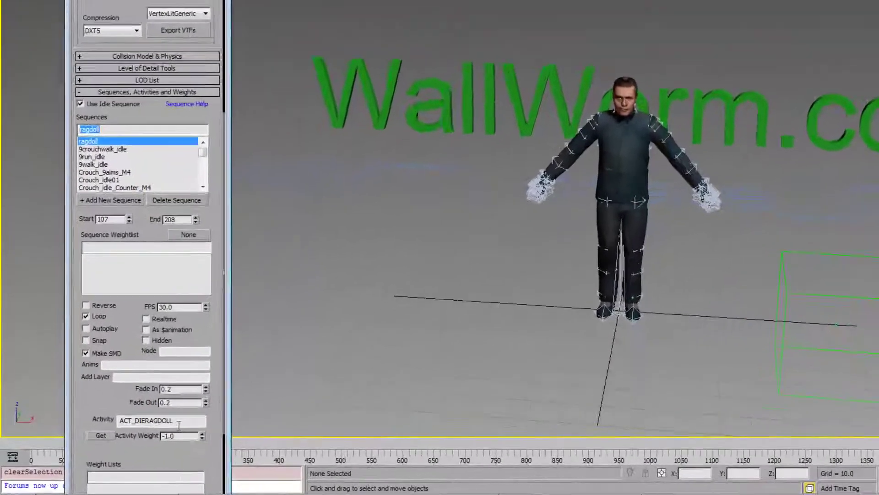
scroll(172, 247, down, 3)
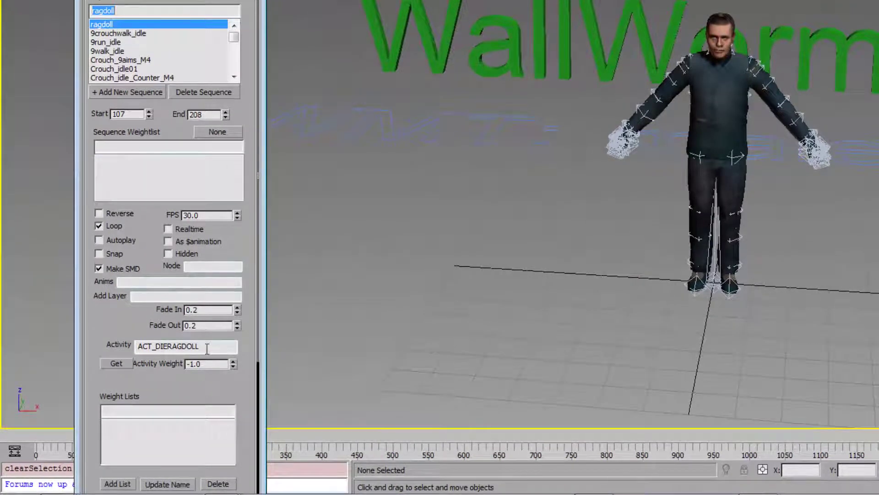
drag(207, 348, 87, 343)
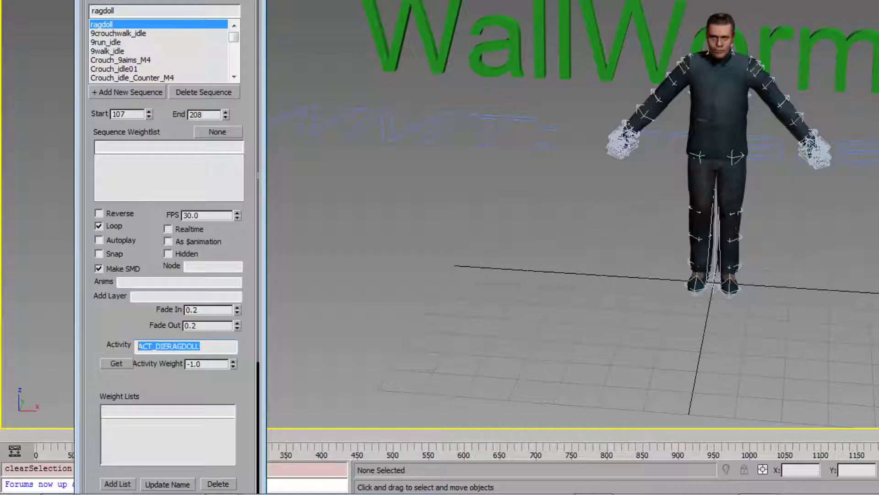
Bring up the SMD/QC Importer window, close it, and reselect the ACT_DIERAGDOLL activity.
key(alt+Tab)
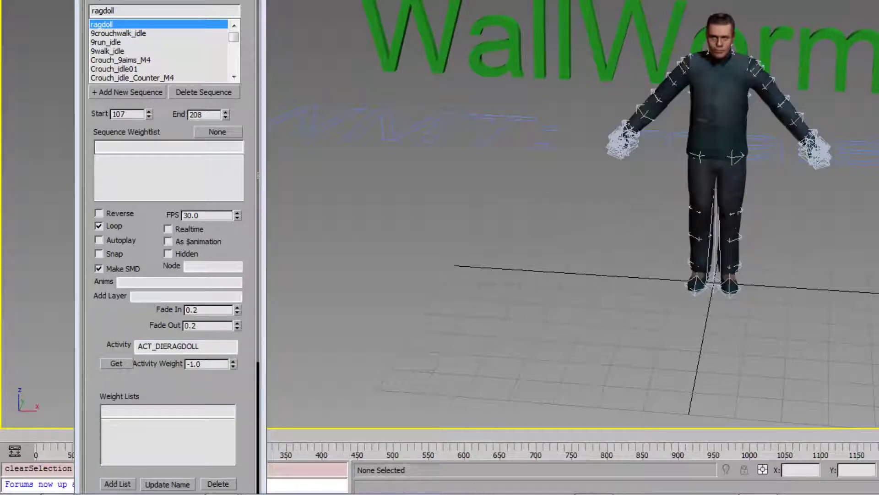
click(523, 1)
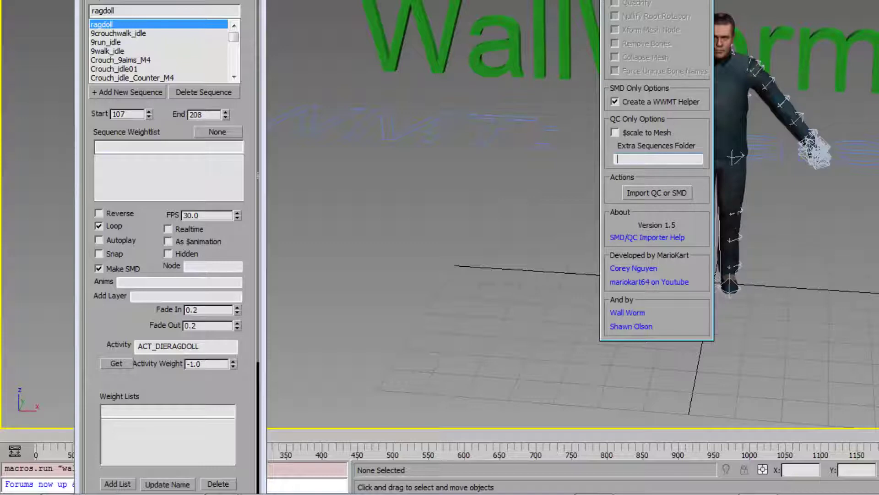
drag(657, 1, 609, 1)
click(658, 1)
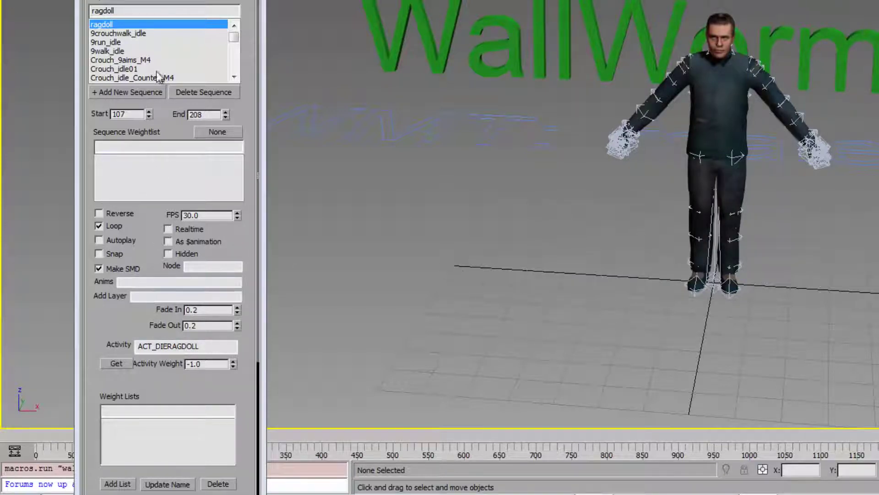
click(101, 25)
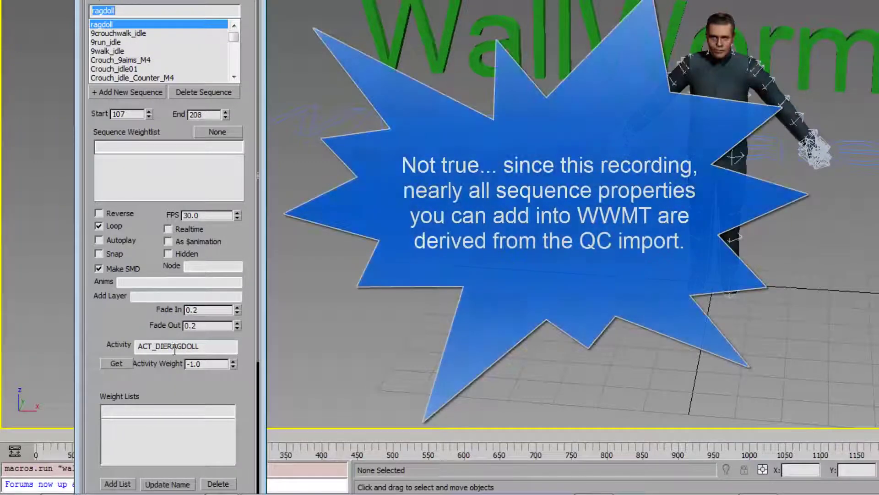
drag(215, 347, 109, 347)
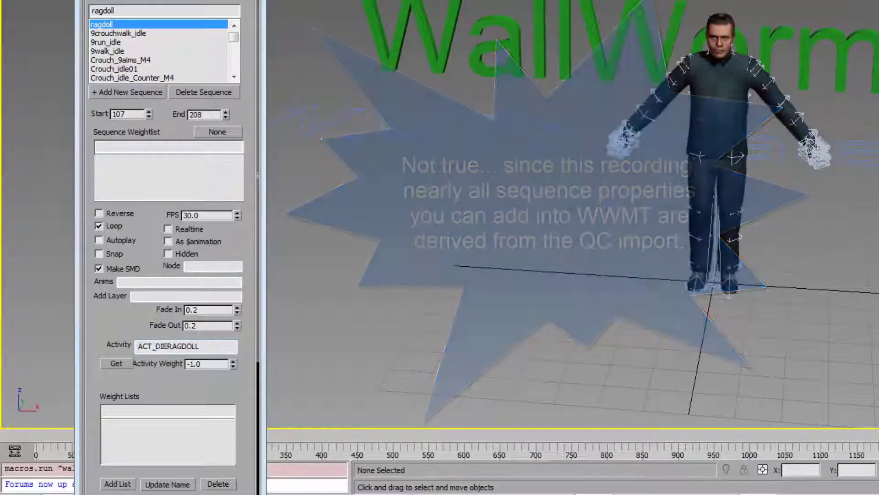
Show the collision model hulls on the character, then select and isolate them.
scroll(245, 236, up, 5)
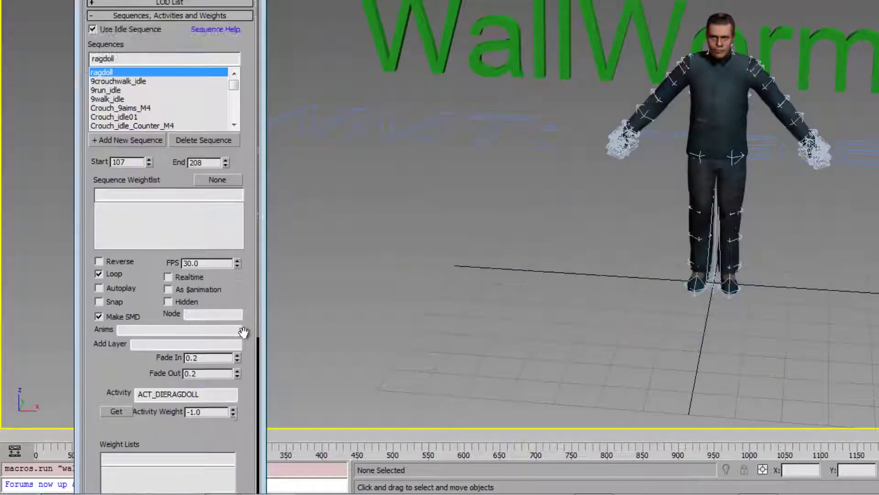
scroll(119, 234, up, 5)
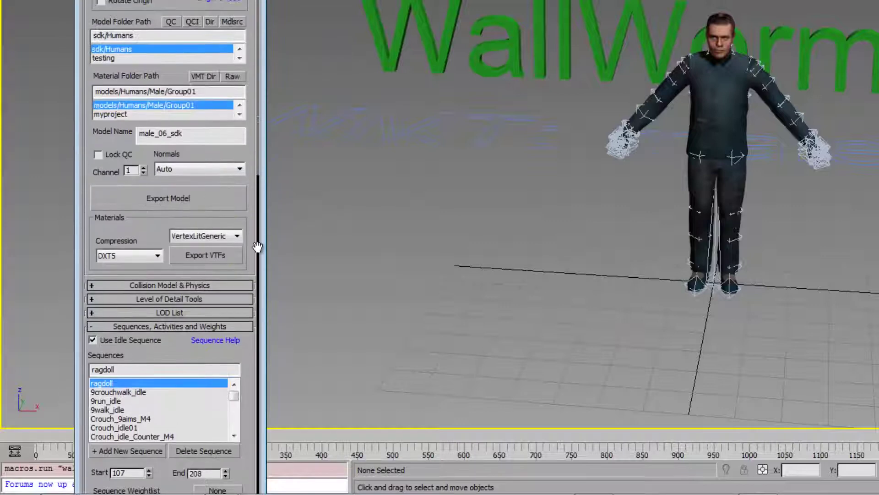
click(113, 284)
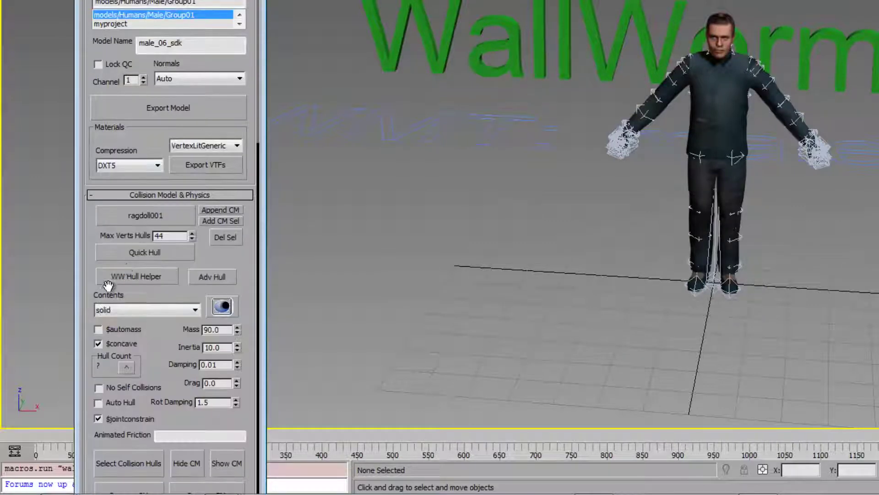
scroll(189, 262, down, 5)
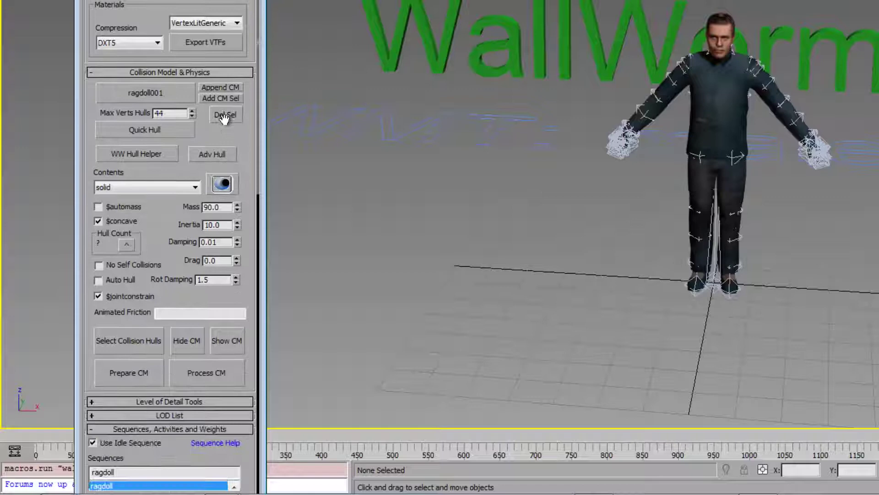
click(224, 296)
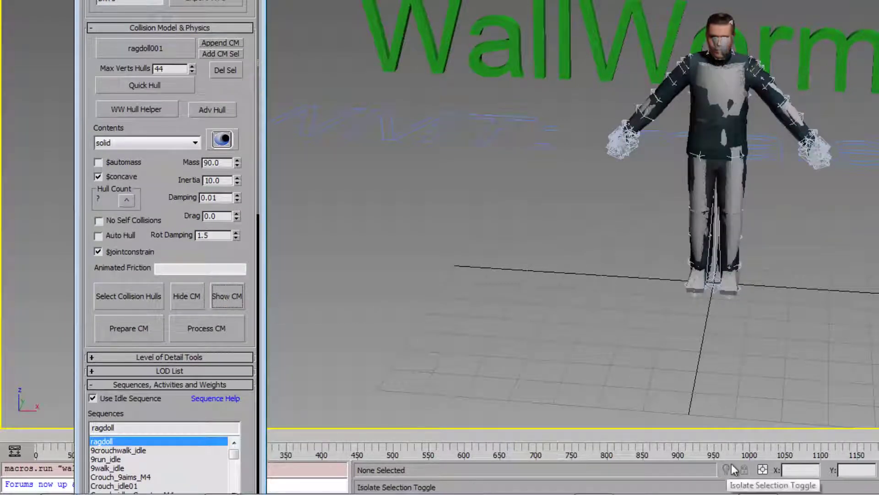
click(129, 297)
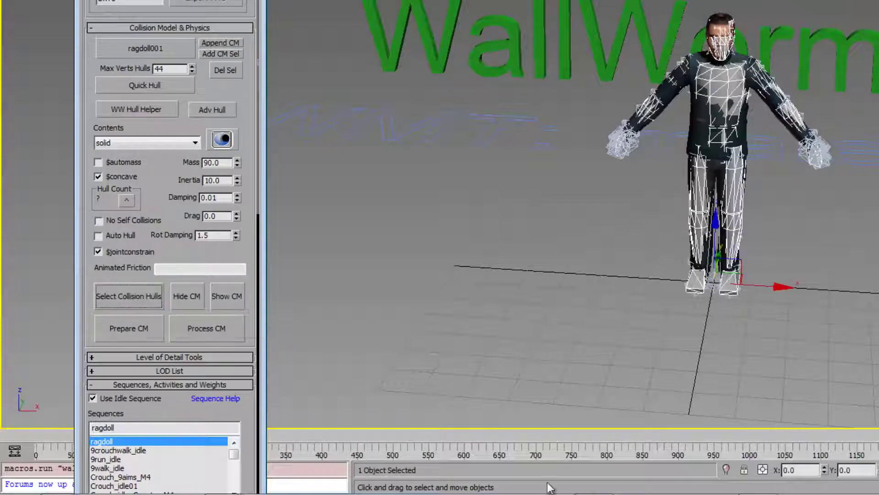
click(729, 470)
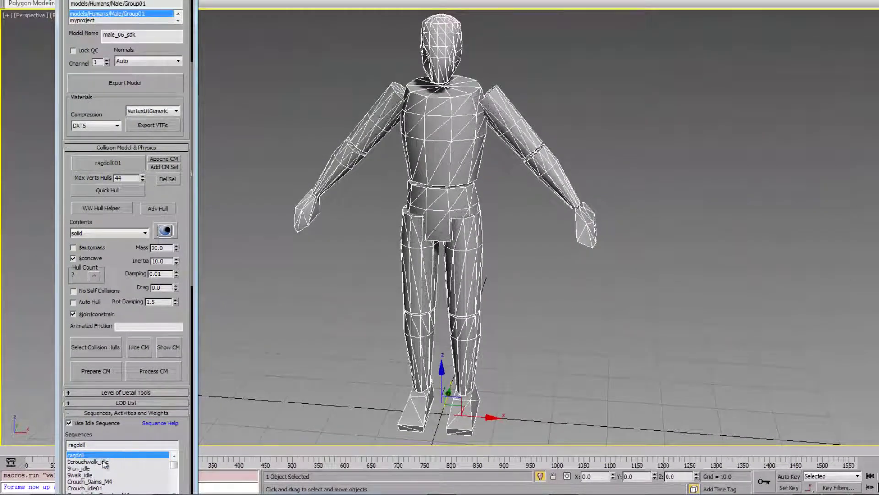
Play and stop the 9run_idle crouch animation (frames 233–252), then hide the collision model.
click(79, 469)
alt+middle_drag(478, 298, 516, 241)
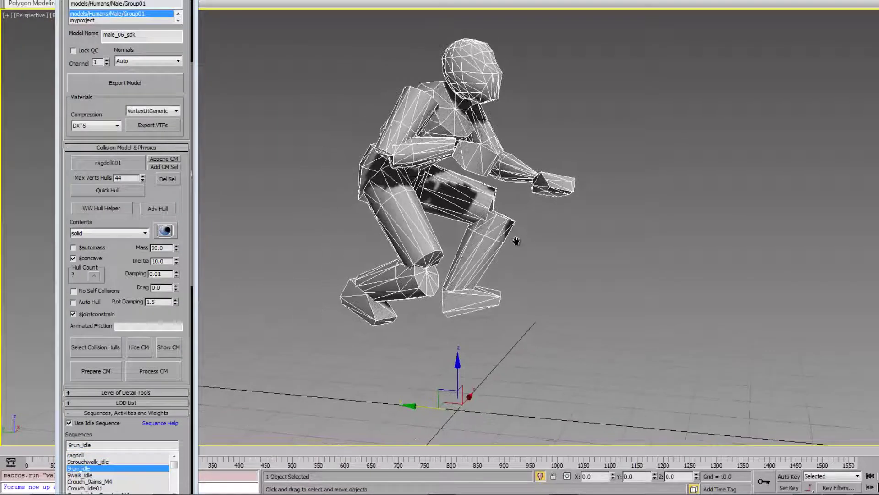
click(878, 476)
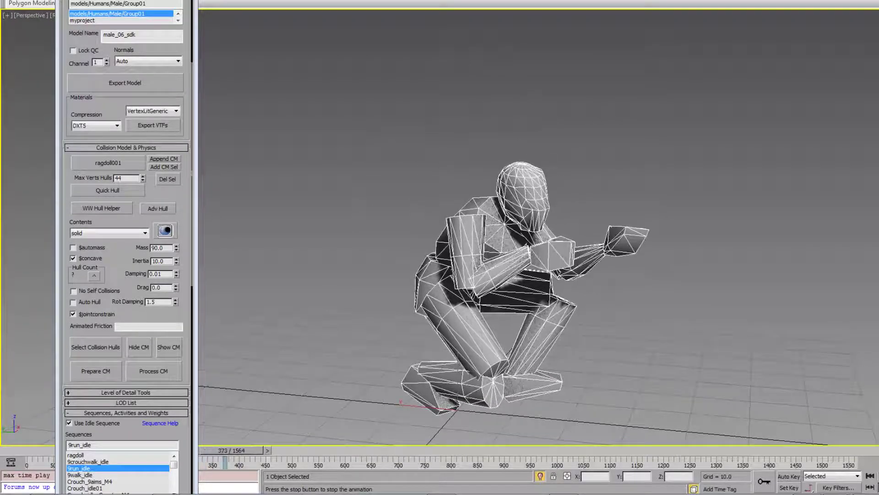
key(slash)
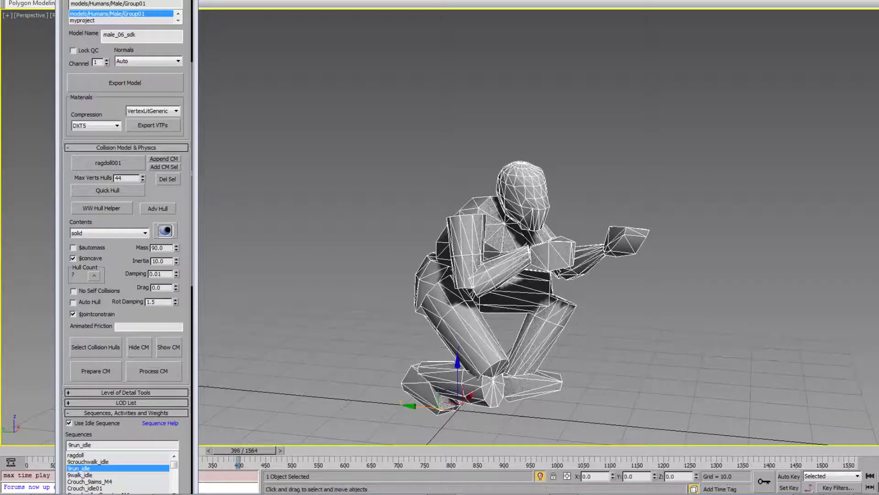
click(142, 348)
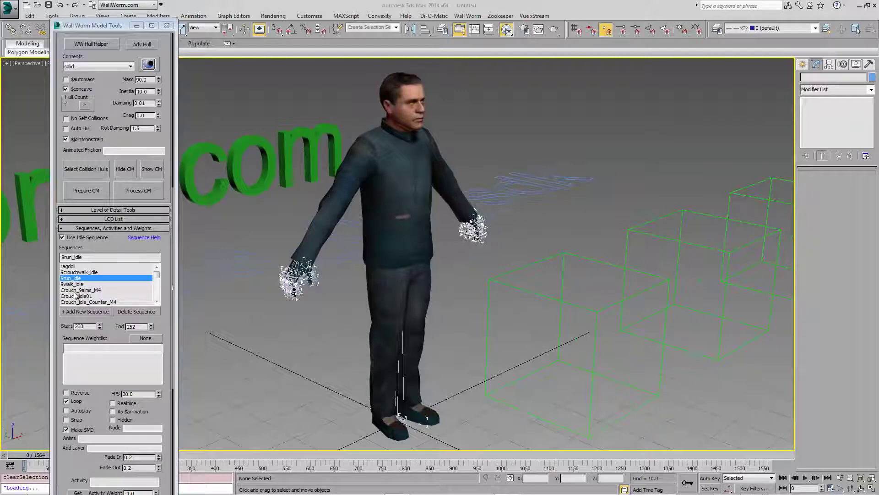
Load Crouch_9aims_M4 (frames 273–282) and pan the rollout up to Model & Basic QC.
click(75, 290)
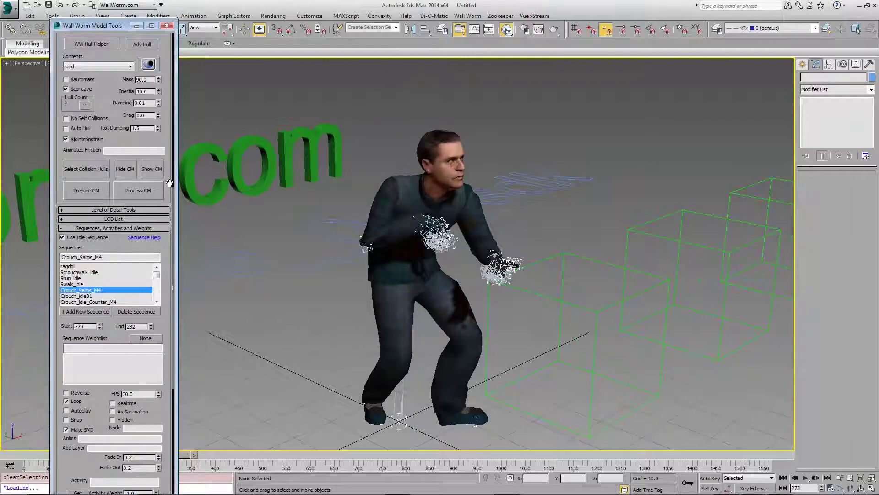
drag(169, 184, 176, 491)
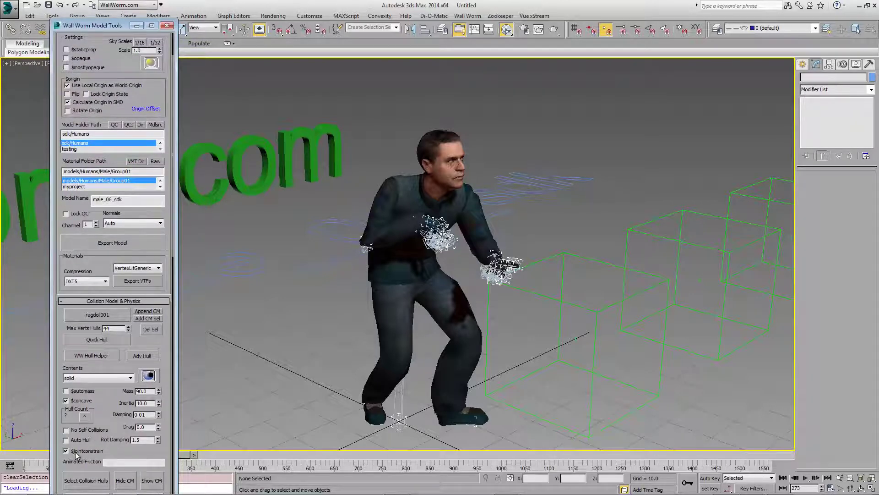
drag(164, 341, 160, 383)
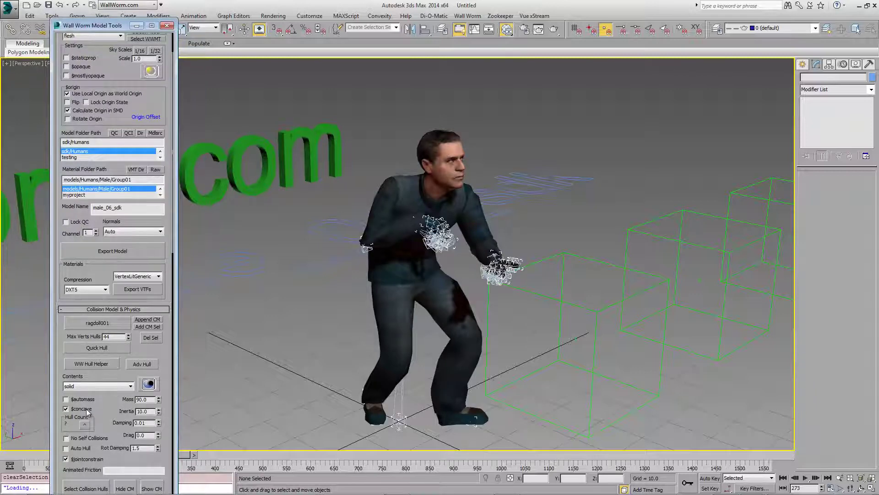
drag(167, 270, 176, 378)
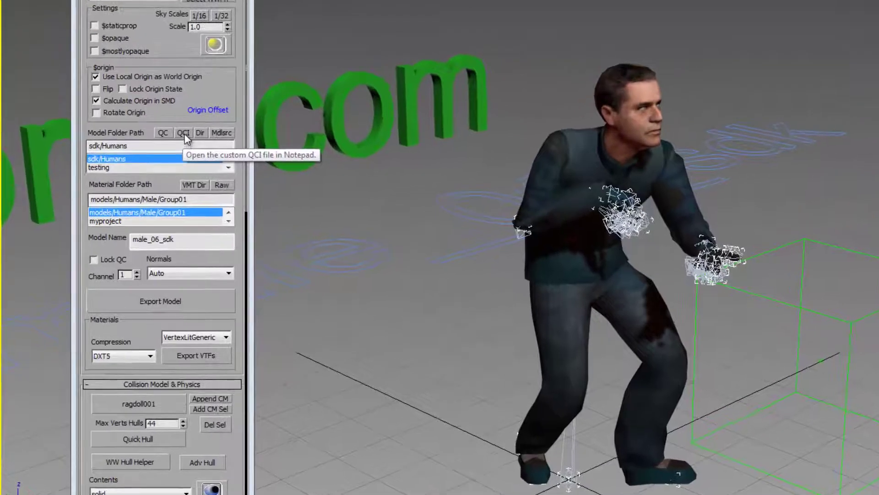
Open male_06_sdk_wwmt_custom.qci in Notepad++ and dismiss its Find box.
click(186, 135)
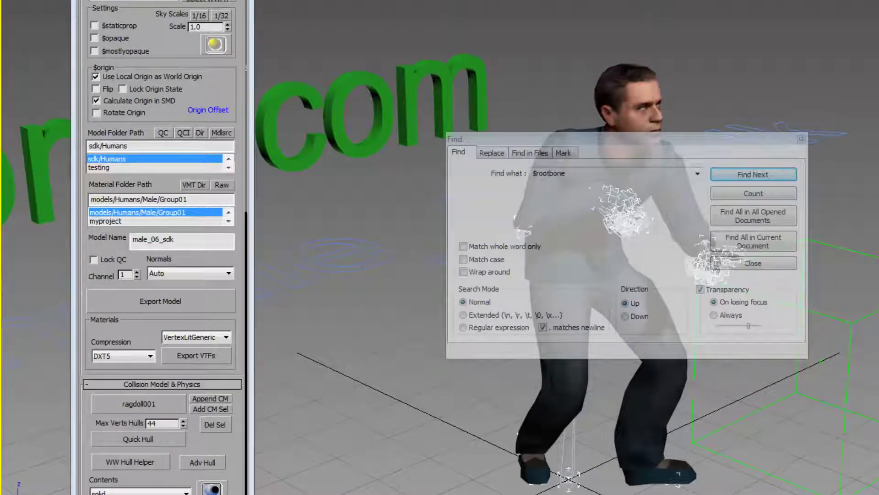
click(790, 141)
click(801, 138)
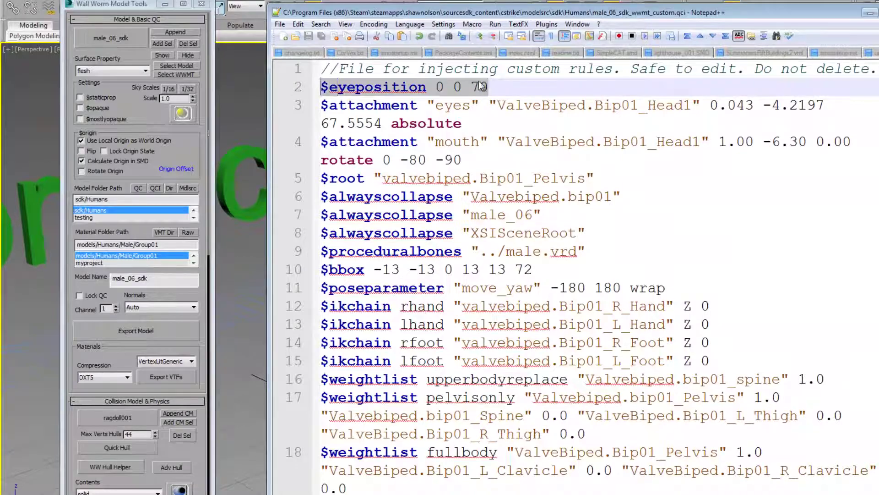
Review the eyes attachment and $bbox lines, then move Notepad++ aside to reveal the model.
click(540, 110)
scroll(609, 179, down, 5)
scroll(611, 177, down, 13)
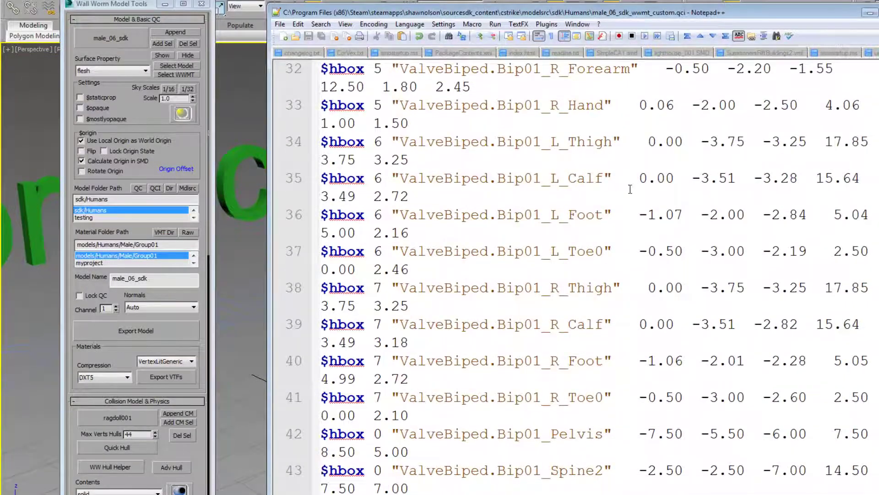
scroll(630, 189, up, 15)
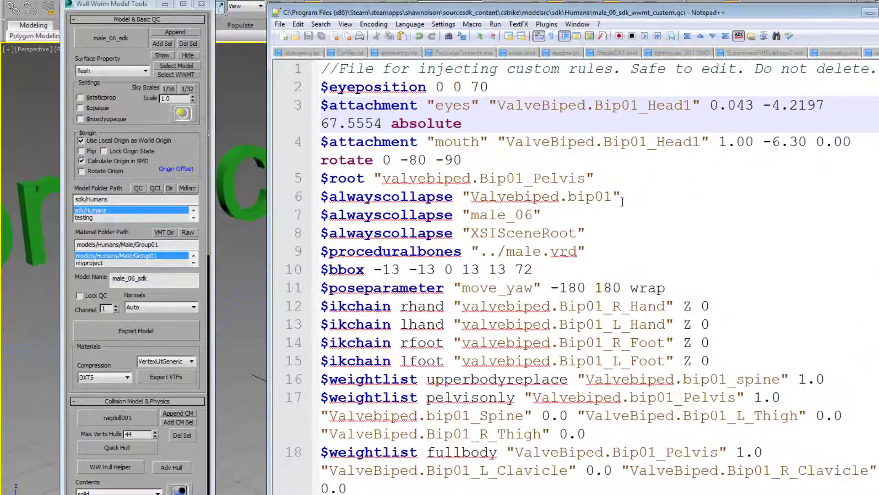
click(568, 270)
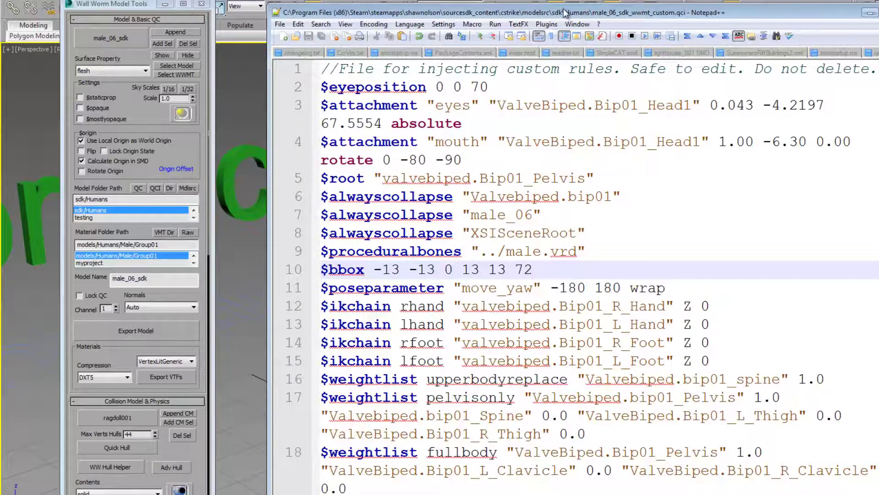
drag(562, 11, 576, 89)
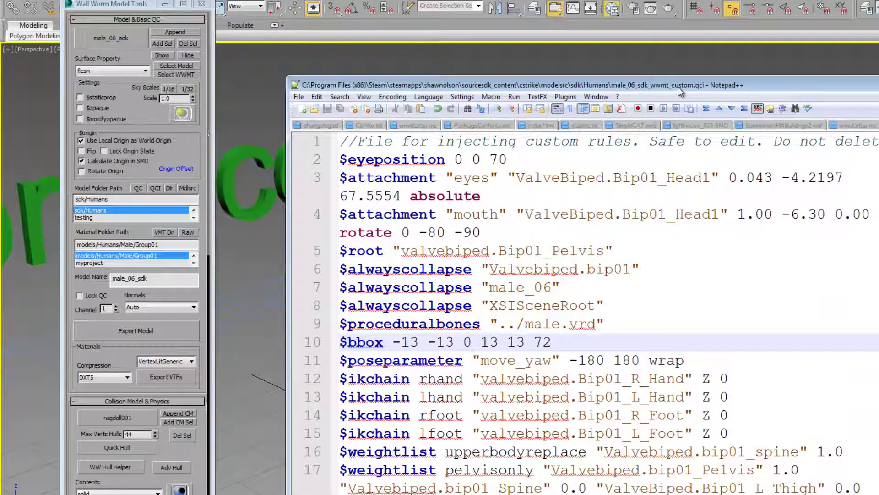
drag(701, 81, 878, 81)
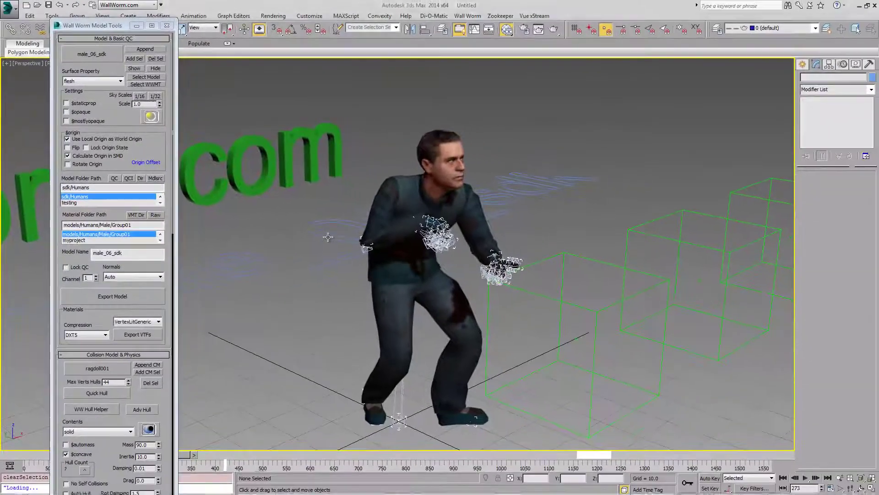
Select the male_06_sdk helper and bring its WWMT Meshes list into view.
click(328, 237)
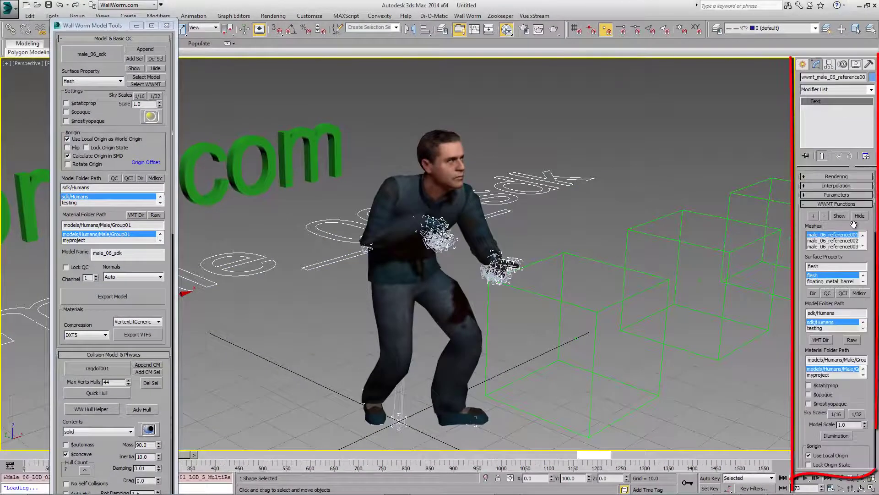
scroll(853, 224, down, 4)
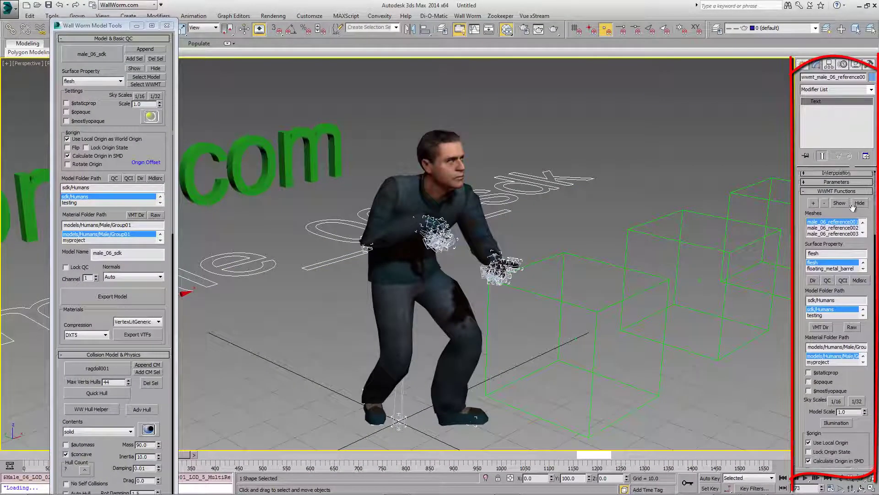
drag(870, 334, 870, 272)
scroll(852, 261, up, 8)
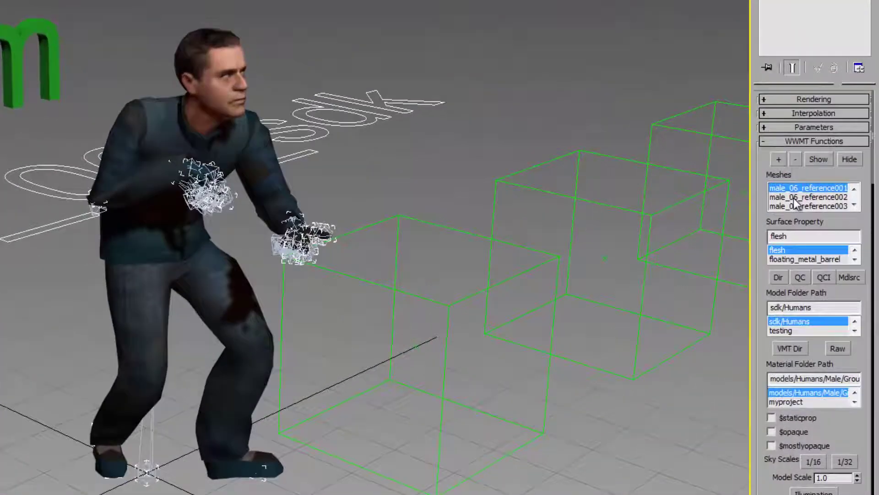
Highlight male_06_reference001 through male_06_reference005 on the character in turn.
click(825, 241)
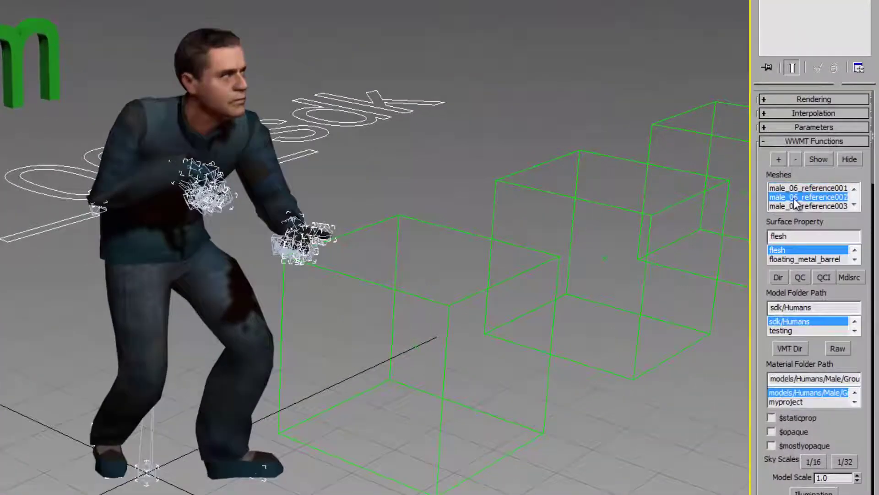
click(790, 190)
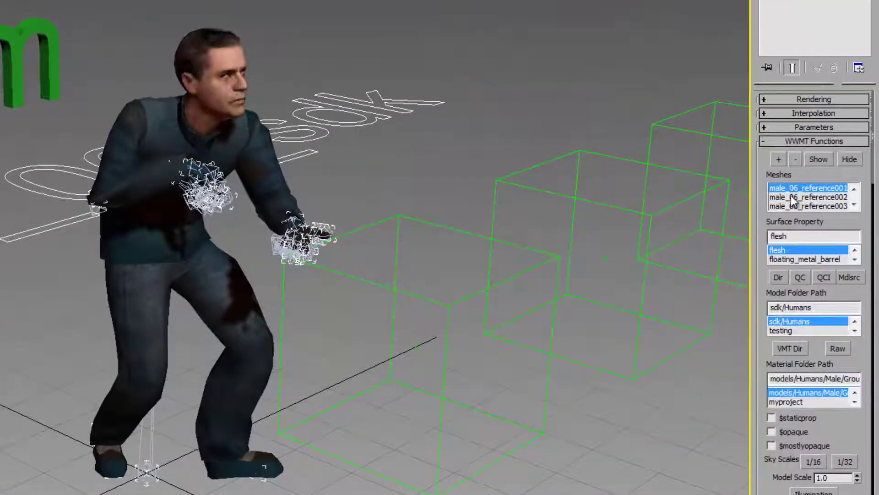
click(791, 195)
click(787, 204)
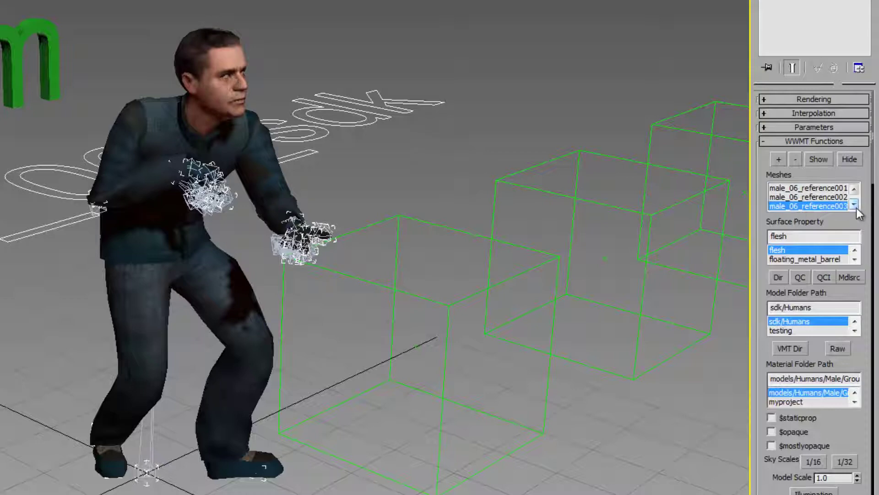
click(854, 206)
click(854, 205)
click(799, 197)
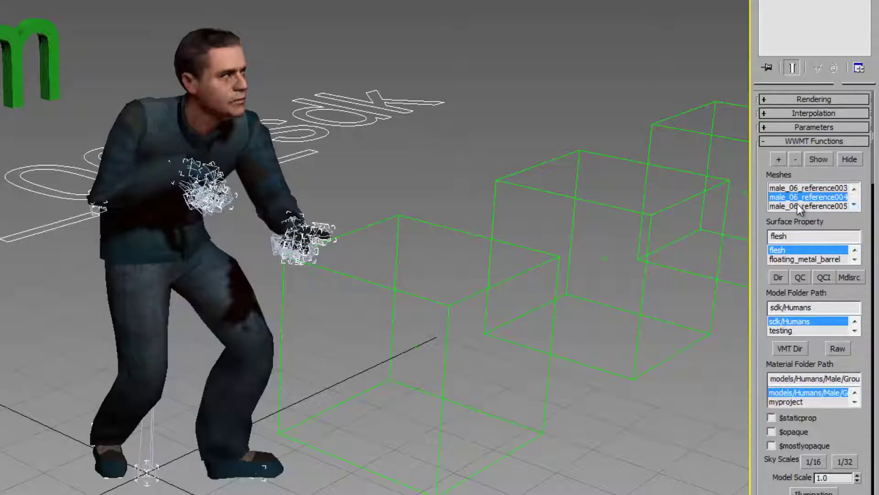
click(798, 206)
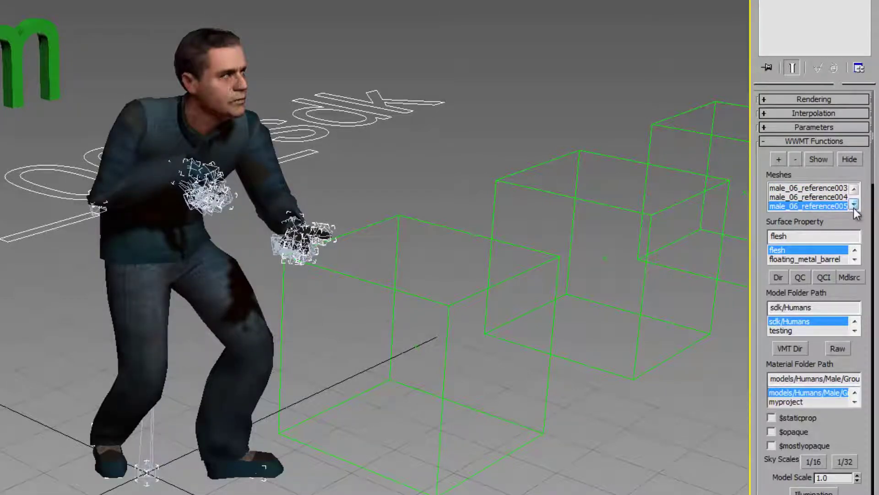
scroll(855, 98, down, 10)
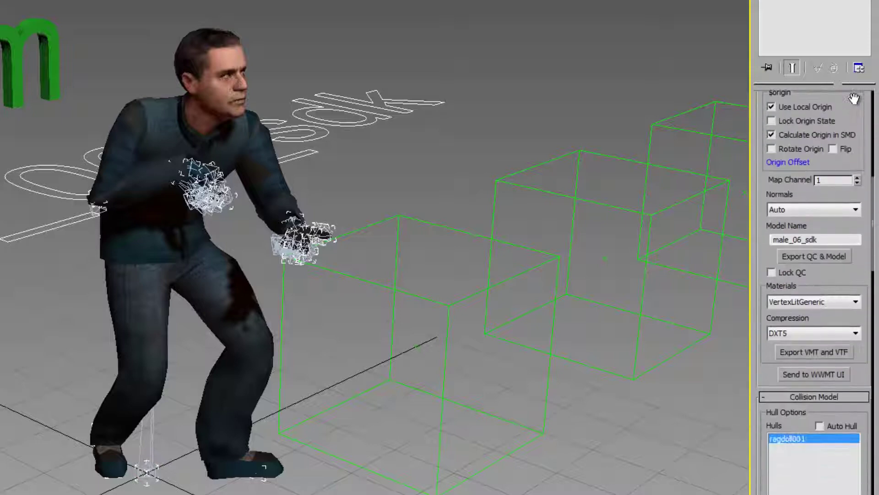
scroll(793, 439, up, 10)
Select the male_06_reference004 body mesh to show its Skin bones, such as ValveBiped.Bip01_Head1.
click(796, 198)
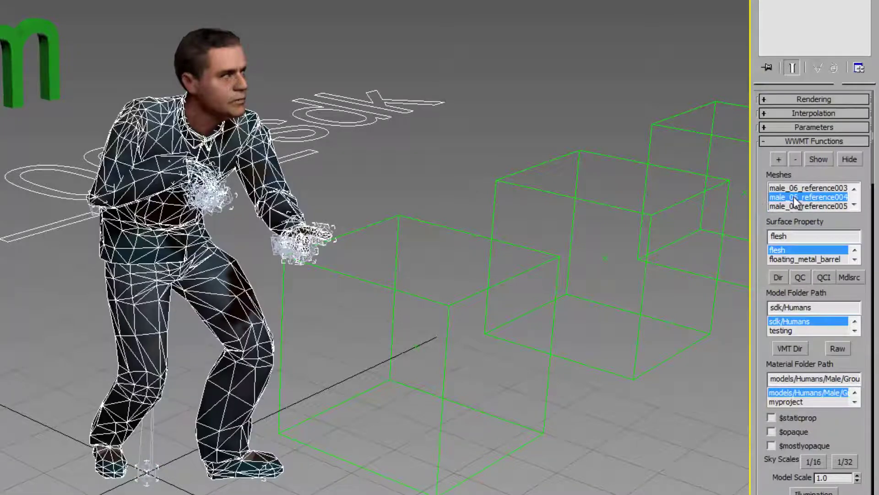
double_click(793, 197)
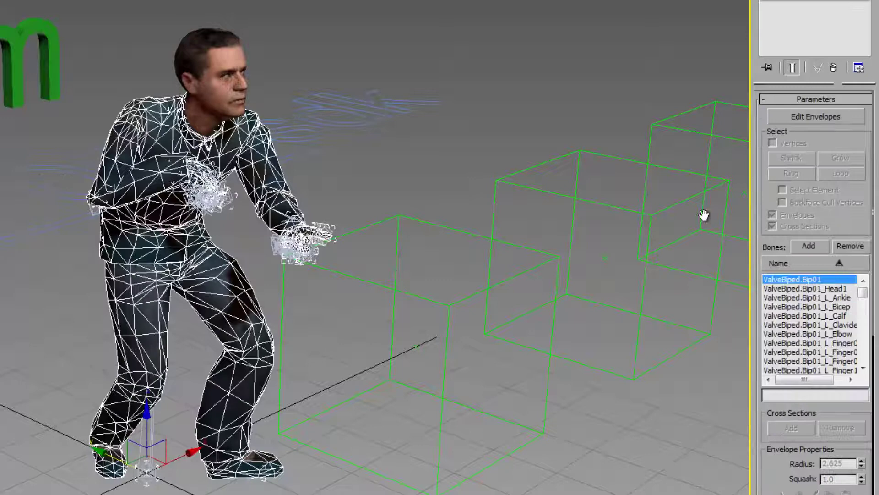